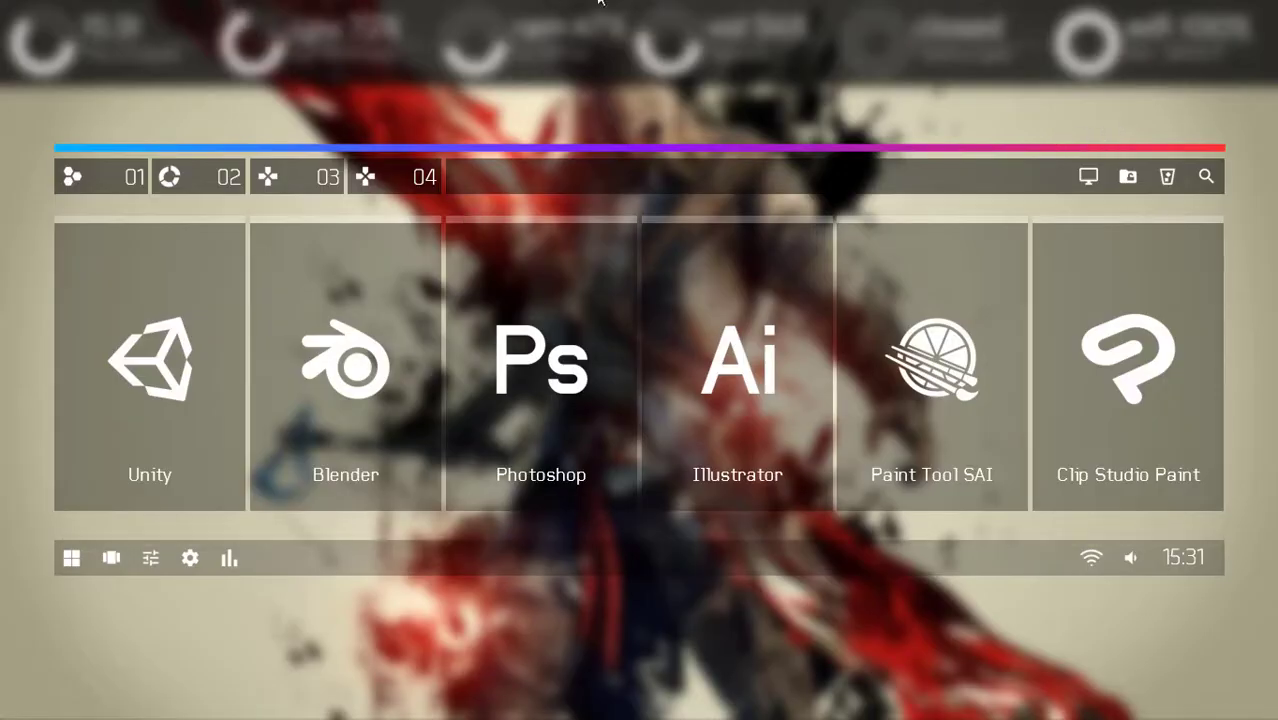
- Look through launcher pages 03 and 04 of the customized desktop
{"action": "key", "text": "Escape"}
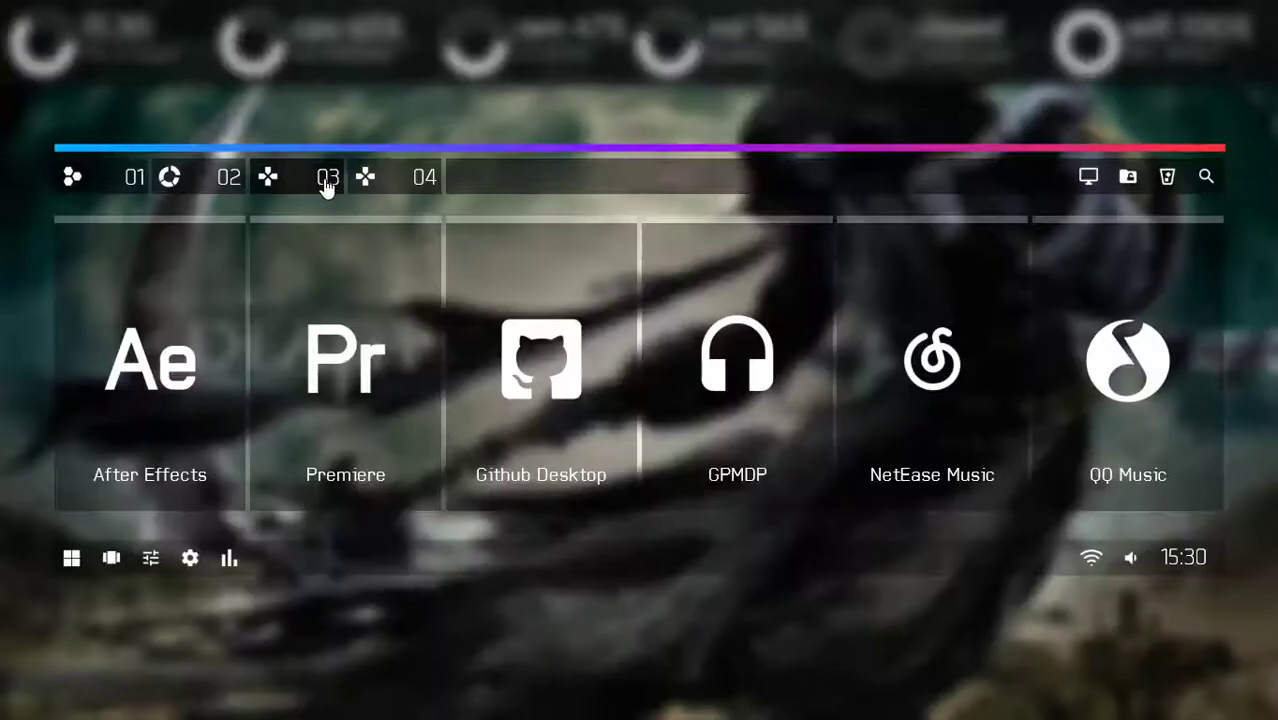
{"action": "left_click", "coordinate": [325, 180]}
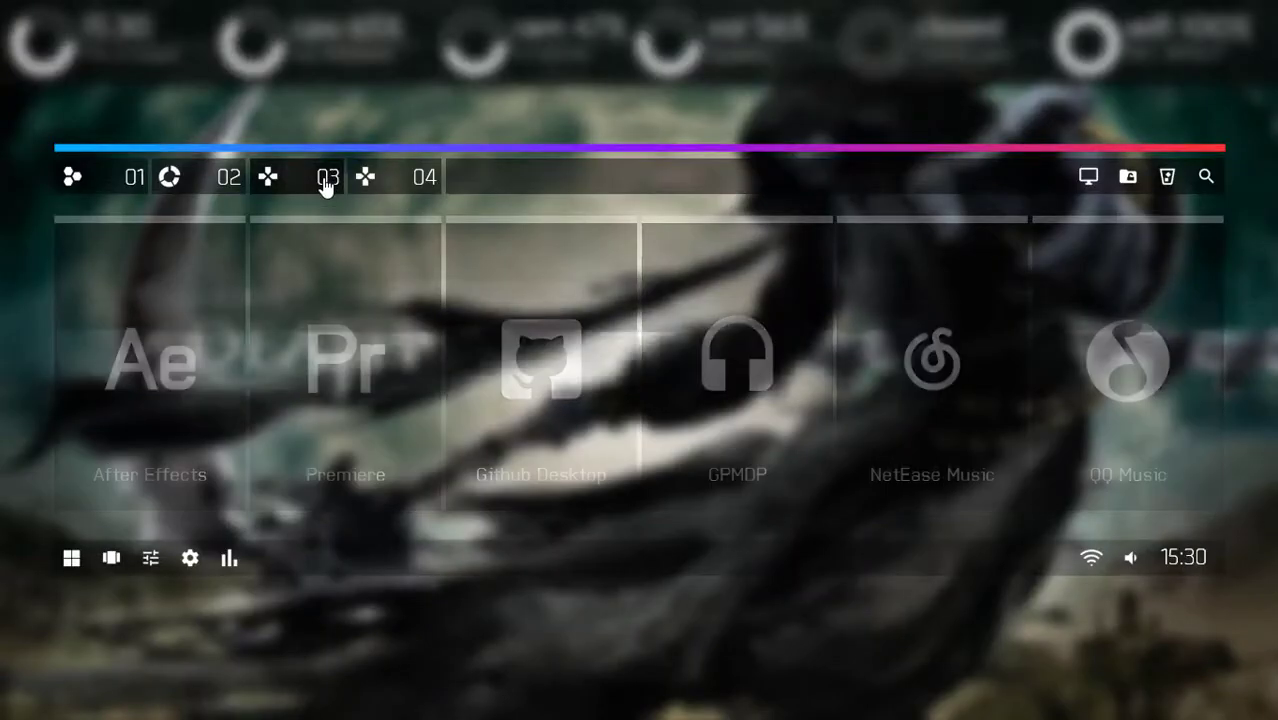
{"action": "left_click", "coordinate": [414, 188]}
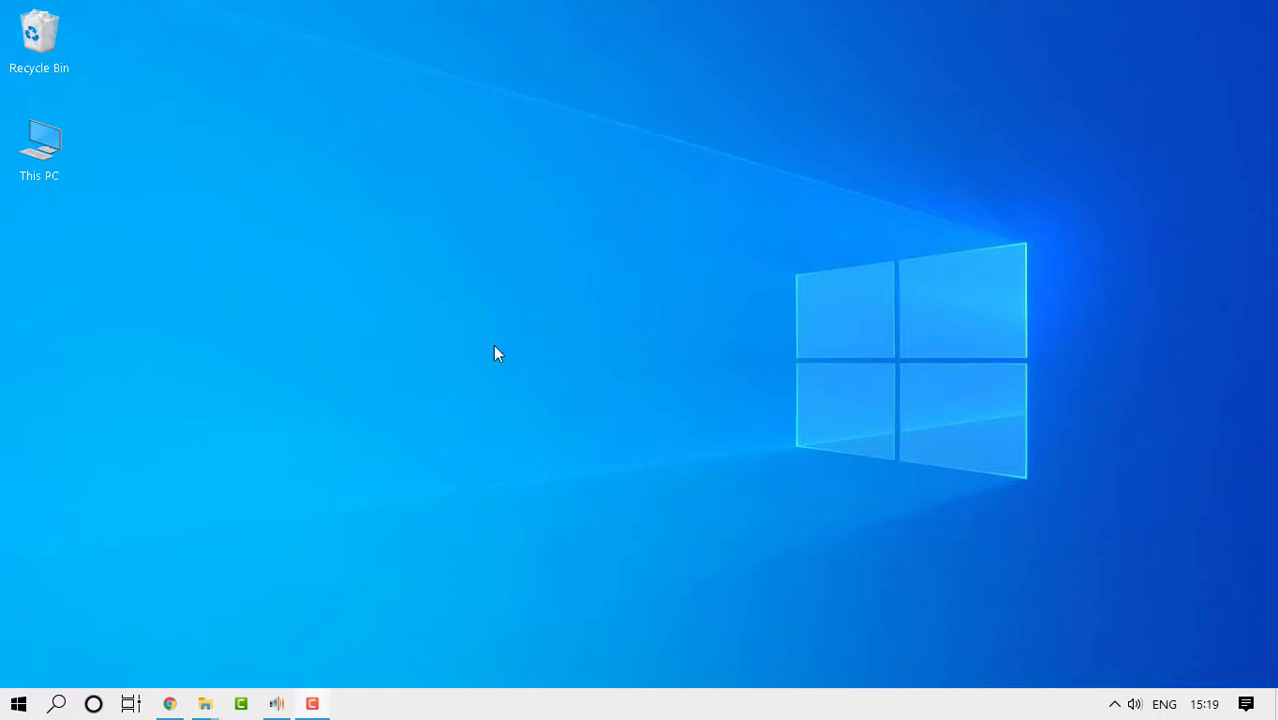
- Apply the gaming theme pack from the Gaming folder and minimize the open windows to show the desktop
{"action": "mouse_move", "coordinate": [206, 706]}
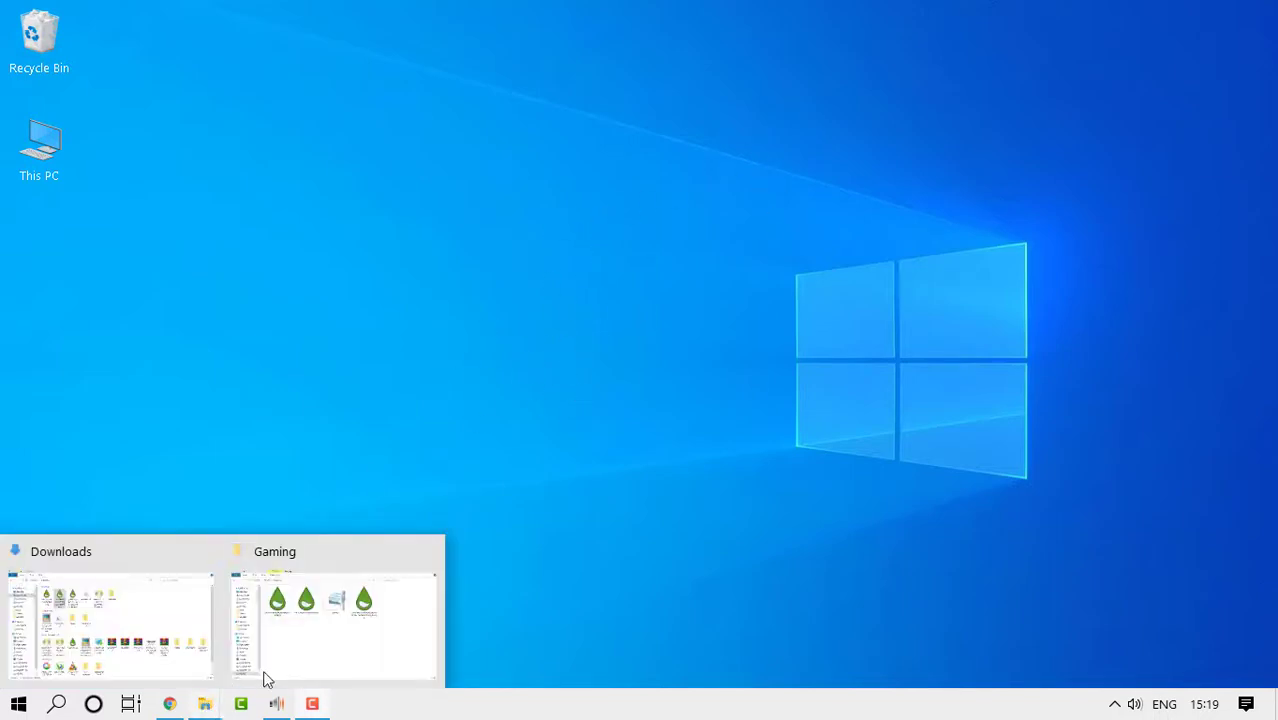
{"action": "left_click", "coordinate": [312, 650]}
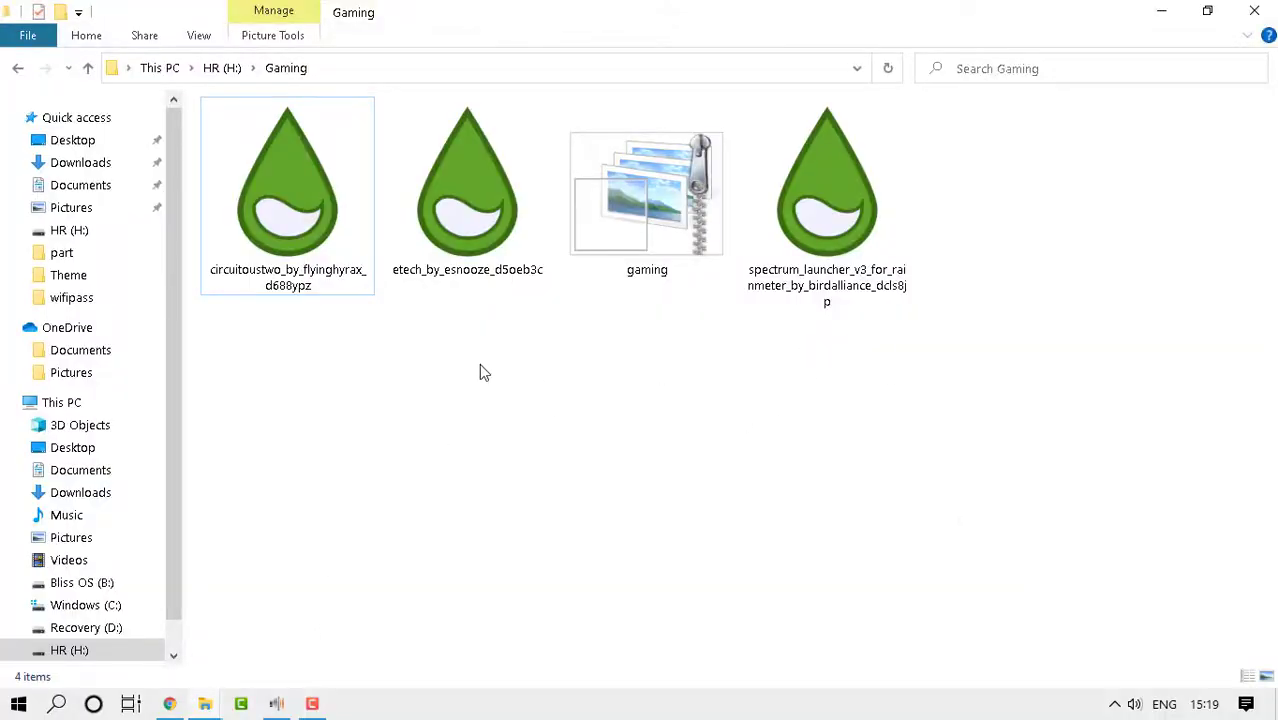
{"action": "left_click", "coordinate": [617, 240]}
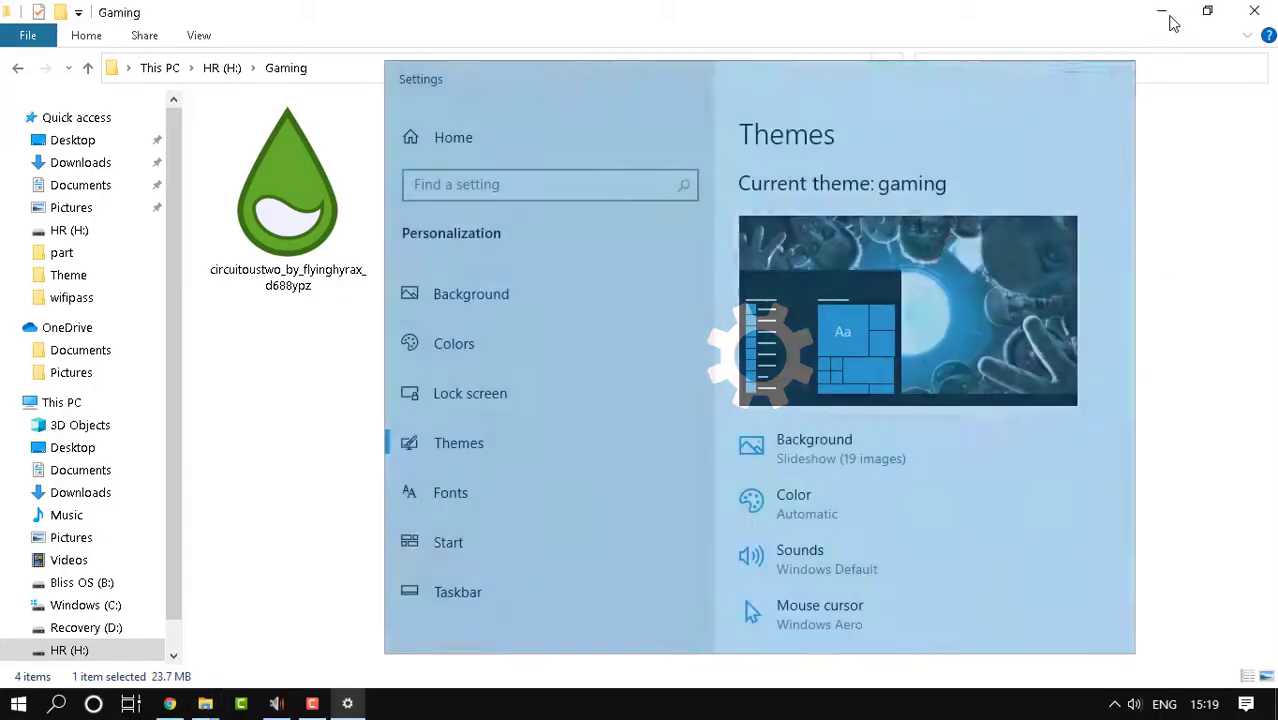
{"action": "left_click", "coordinate": [1161, 11]}
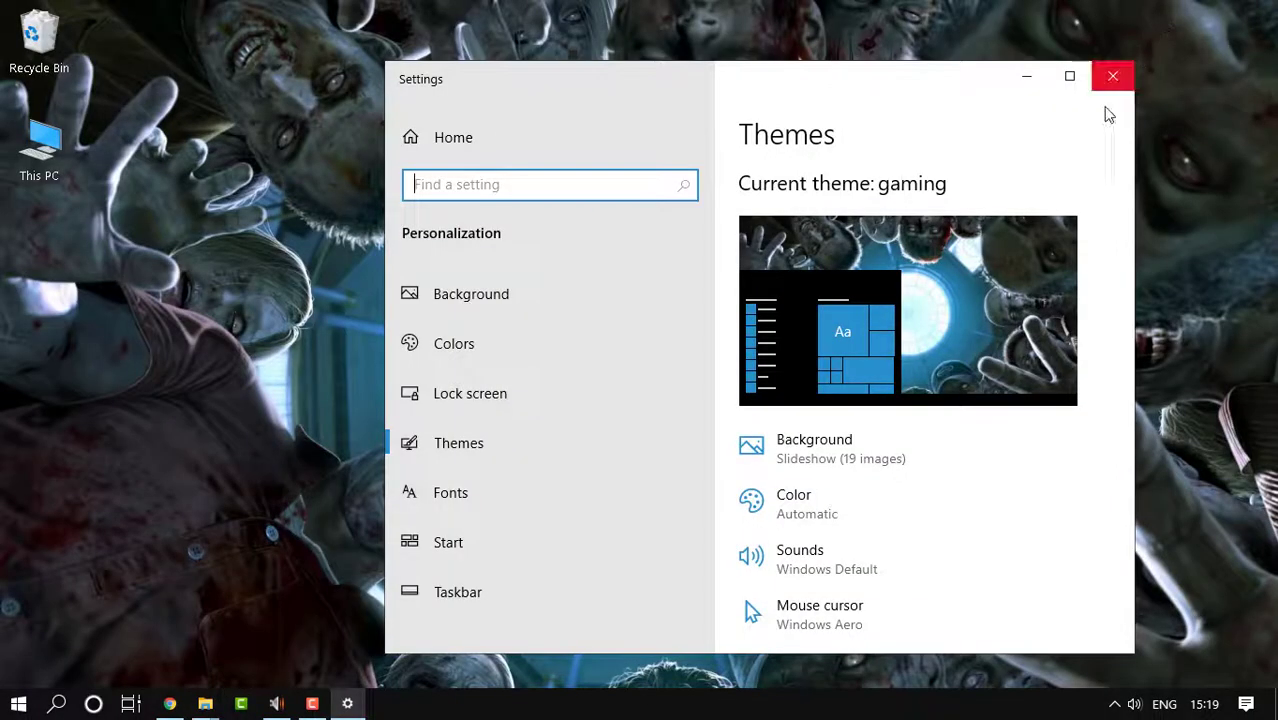
{"action": "left_click", "coordinate": [1026, 80]}
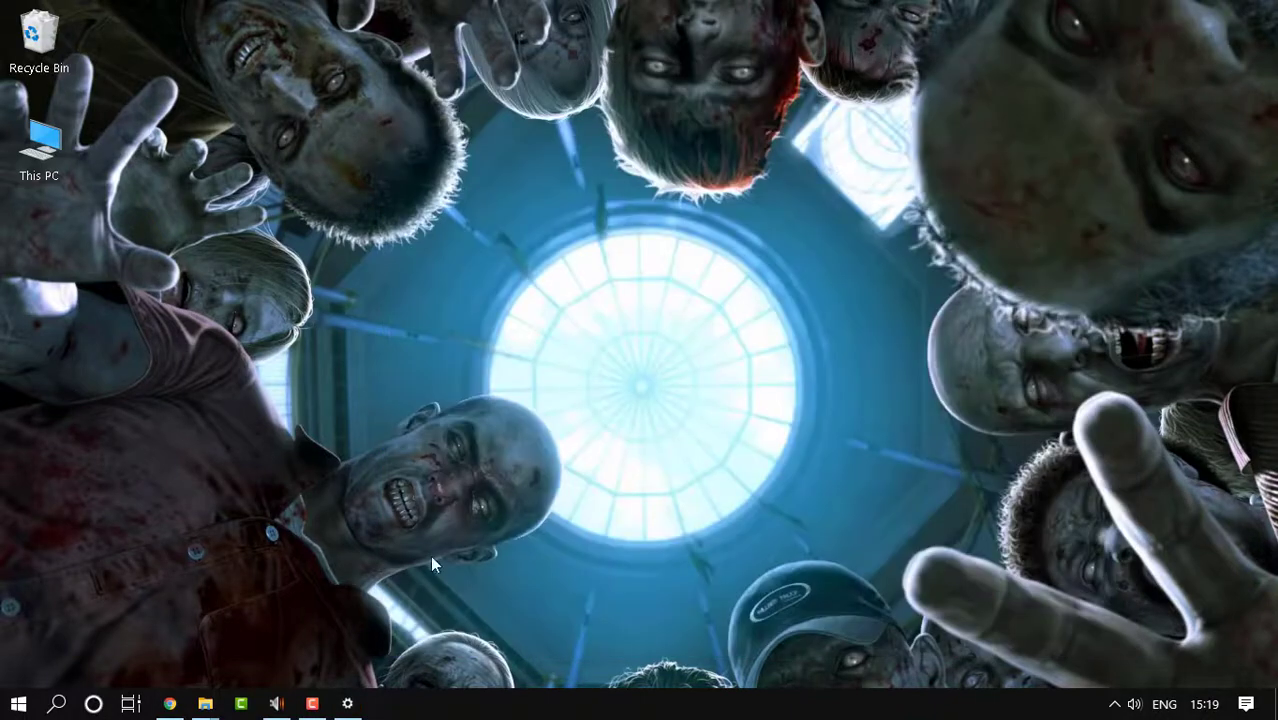
- In the theme's background settings, set the slideshow to change picture every 1 minute
{"action": "left_click", "coordinate": [347, 703]}
{"action": "scroll", "coordinate": [845, 455], "scroll_direction": "down", "scroll_amount": 4}
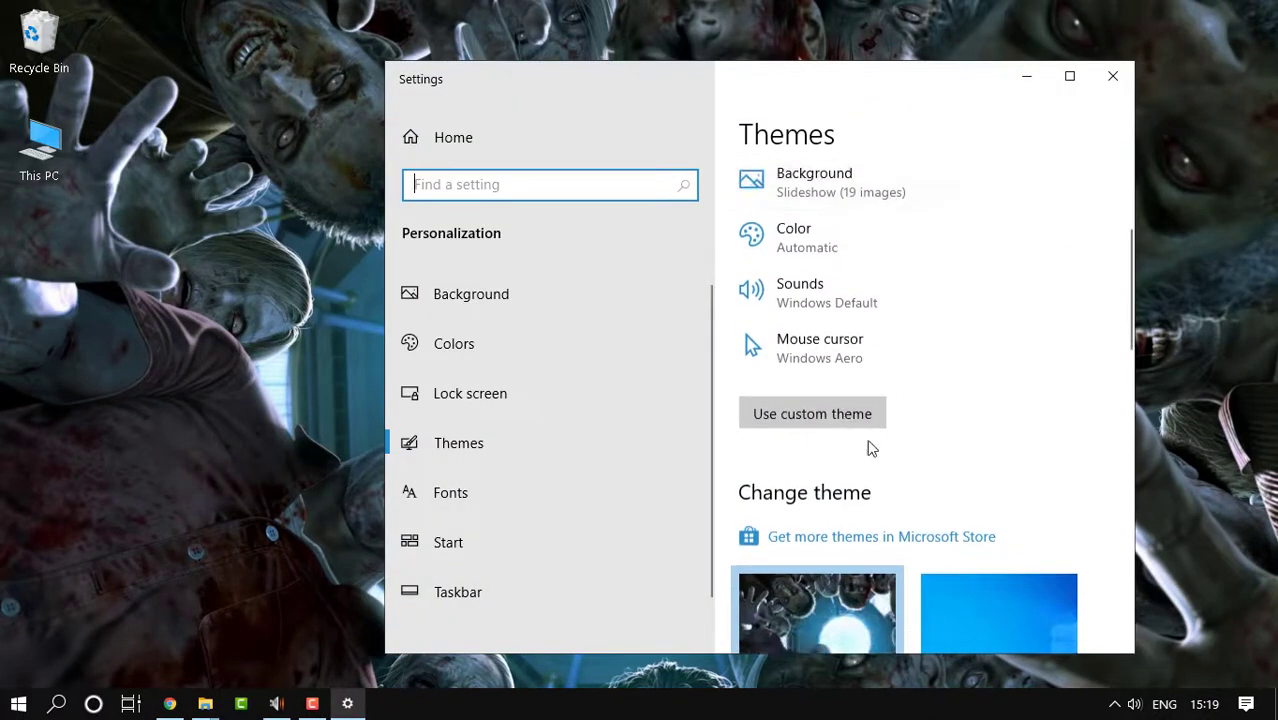
{"action": "scroll", "coordinate": [868, 448], "scroll_direction": "down", "scroll_amount": 6}
{"action": "scroll", "coordinate": [868, 448], "scroll_direction": "up", "scroll_amount": 8}
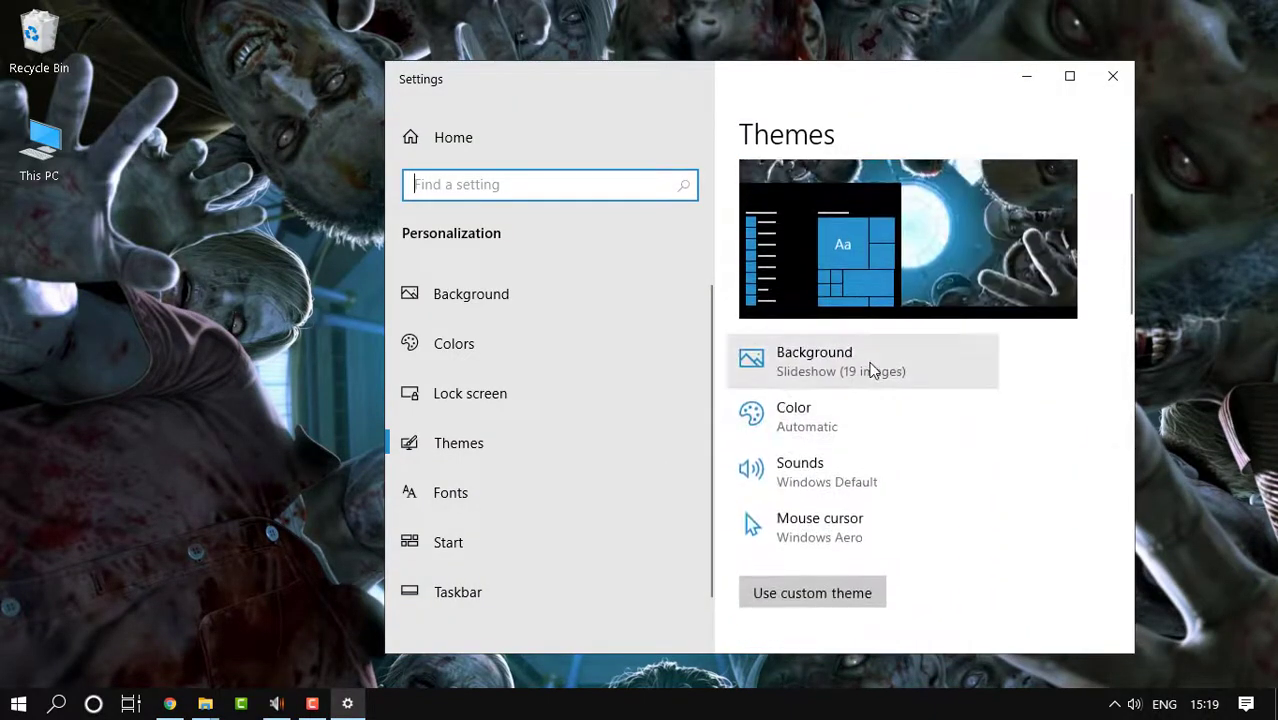
{"action": "left_click", "coordinate": [893, 369]}
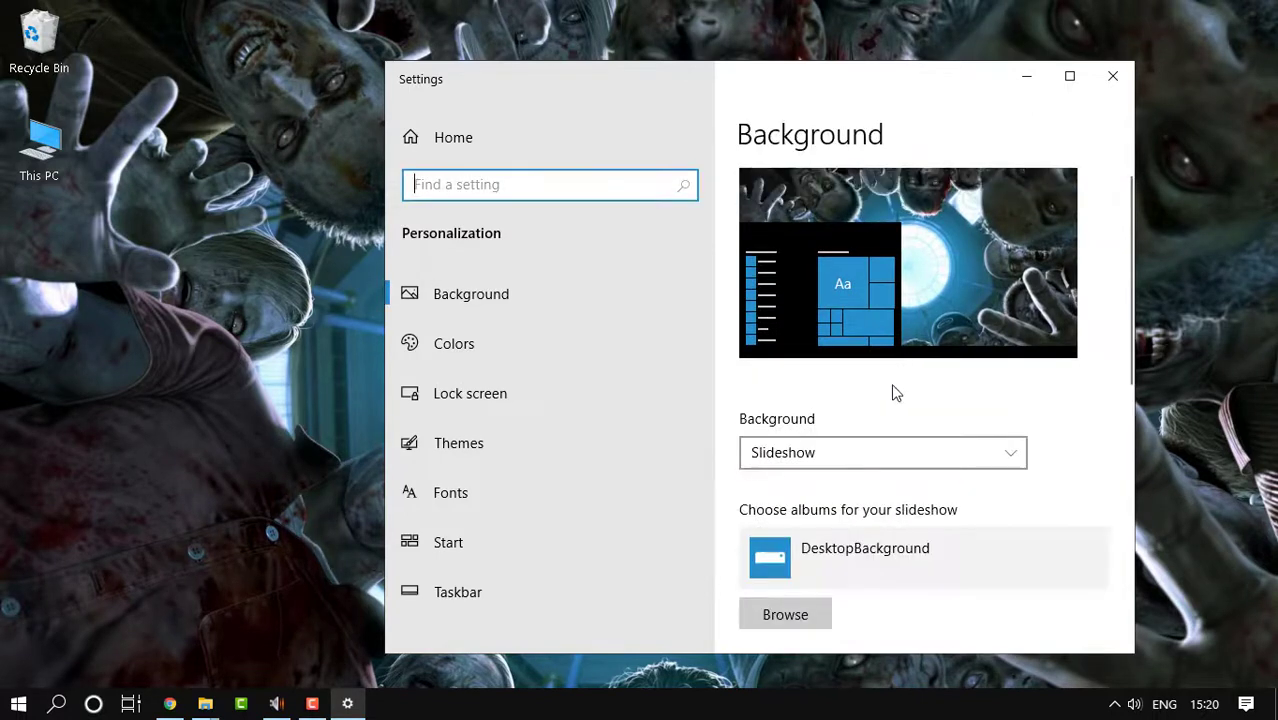
{"action": "scroll", "coordinate": [893, 420], "scroll_direction": "down", "scroll_amount": 3}
{"action": "left_click", "coordinate": [801, 432]}
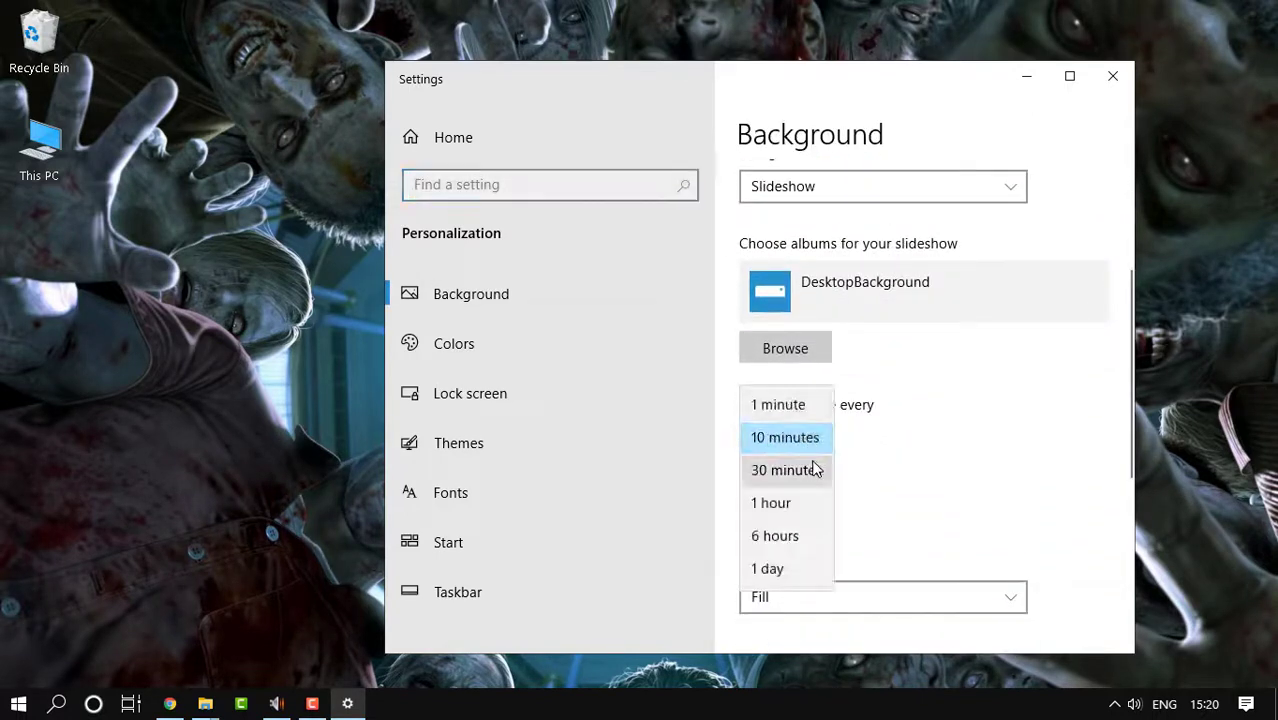
{"action": "left_click", "coordinate": [783, 412]}
- Turn on shuffle for the background slideshow, close Settings, and advance the desktop to the next background
{"action": "scroll", "coordinate": [808, 478], "scroll_direction": "down", "scroll_amount": 2}
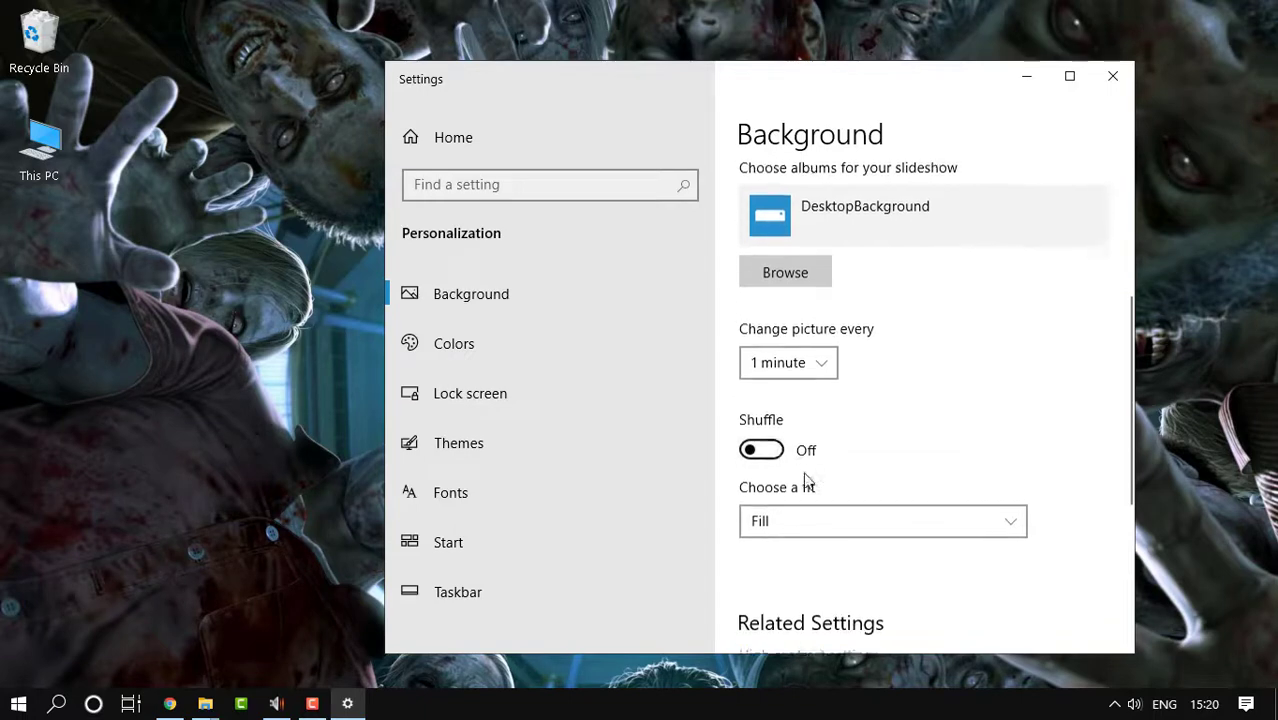
{"action": "left_click", "coordinate": [772, 437]}
{"action": "scroll", "coordinate": [880, 435], "scroll_direction": "down", "scroll_amount": 2}
{"action": "scroll", "coordinate": [880, 435], "scroll_direction": "down", "scroll_amount": 1}
{"action": "scroll", "coordinate": [878, 405], "scroll_direction": "up", "scroll_amount": 5}
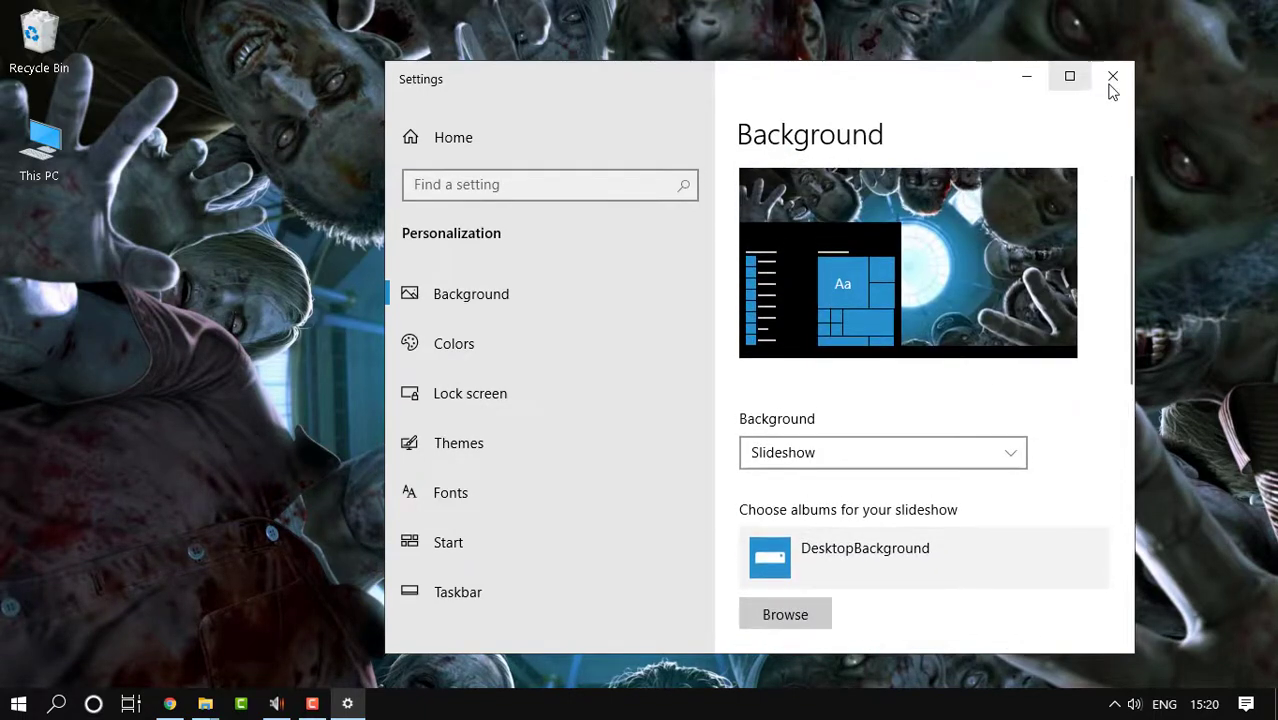
{"action": "left_click", "coordinate": [1112, 78]}
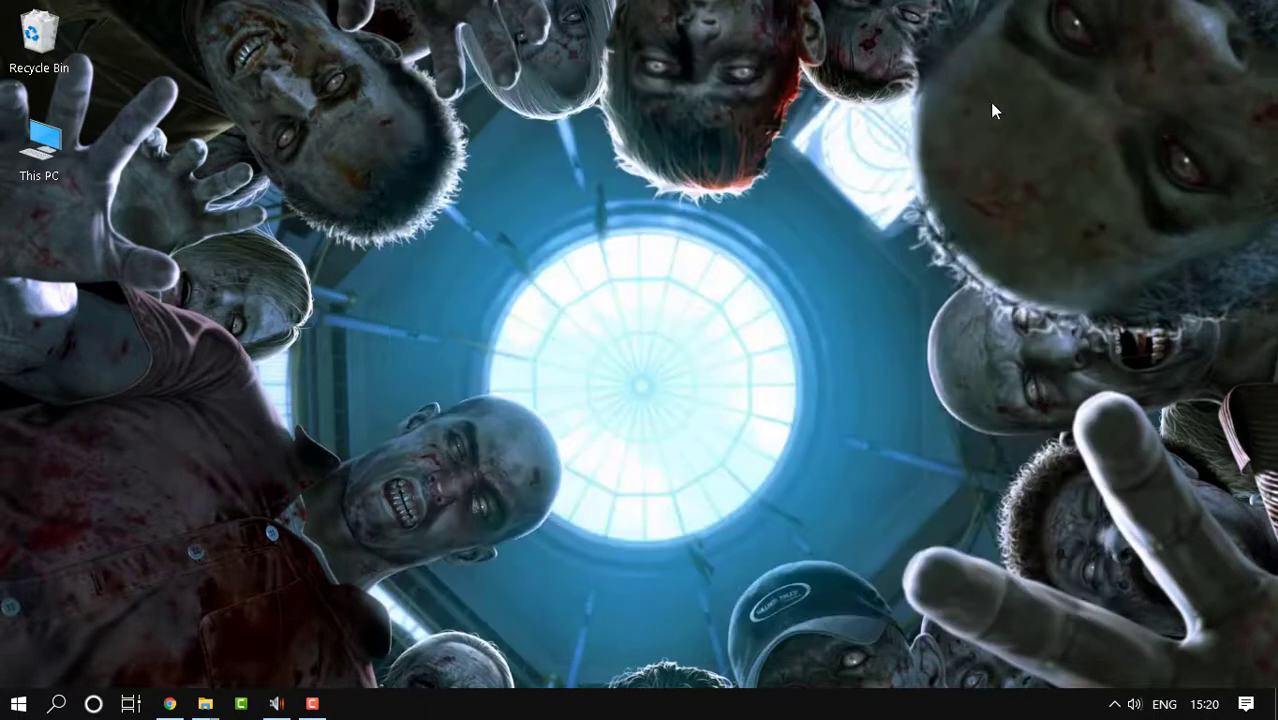
{"action": "right_click", "coordinate": [656, 282]}
{"action": "left_click", "coordinate": [768, 477]}
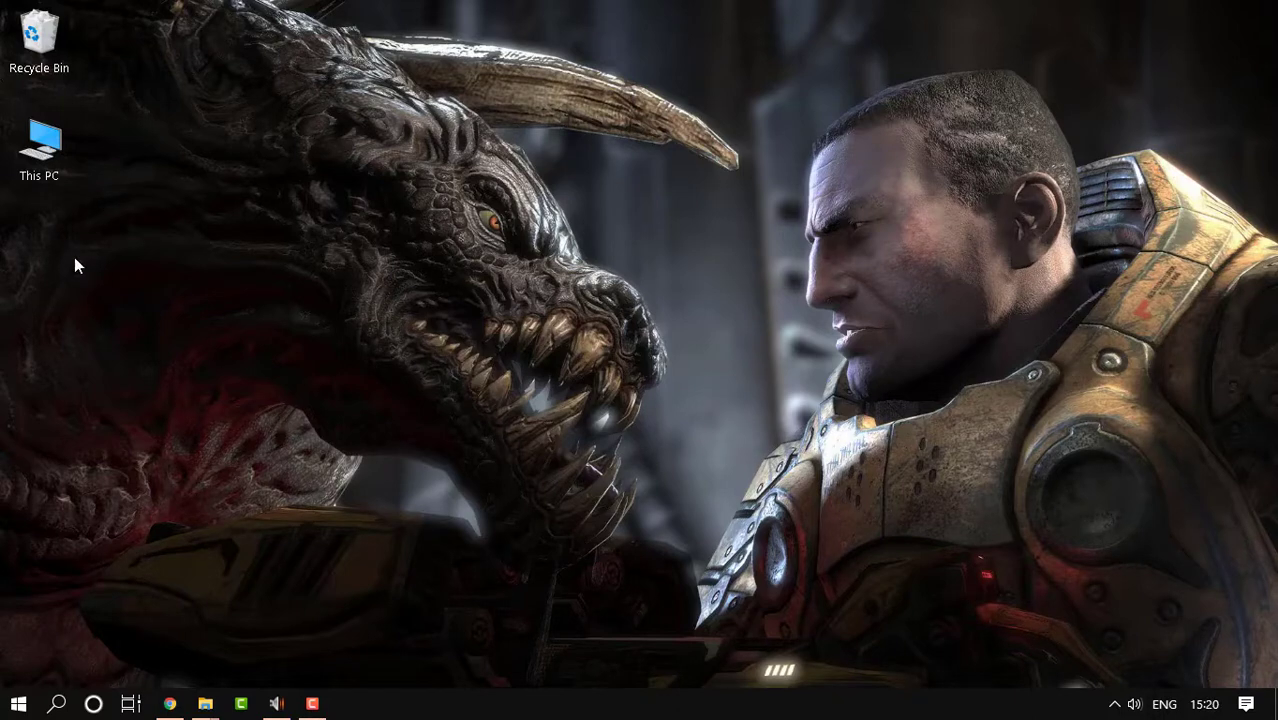
- Search Windows for "desk", open the themes settings in a maximized window, and open the desktop icon settings
{"action": "left_click", "coordinate": [18, 704]}
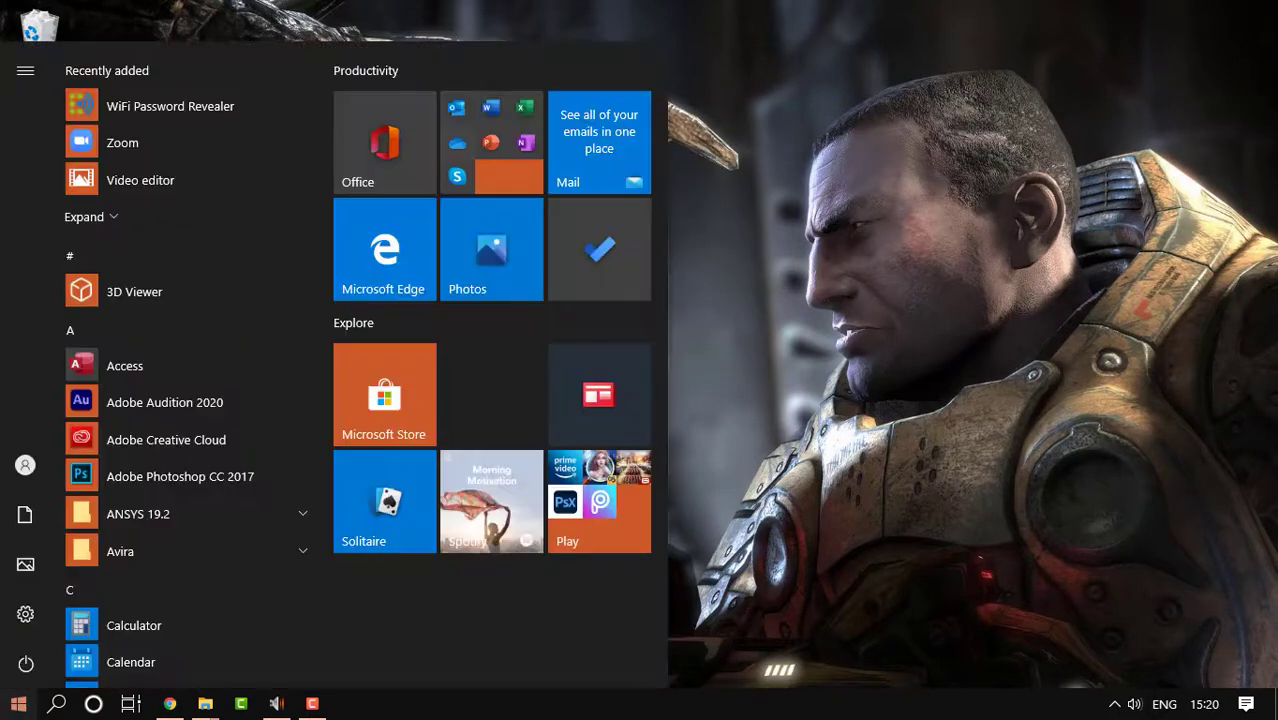
{"action": "left_click", "coordinate": [491, 501]}
{"action": "type", "text": "desk"}
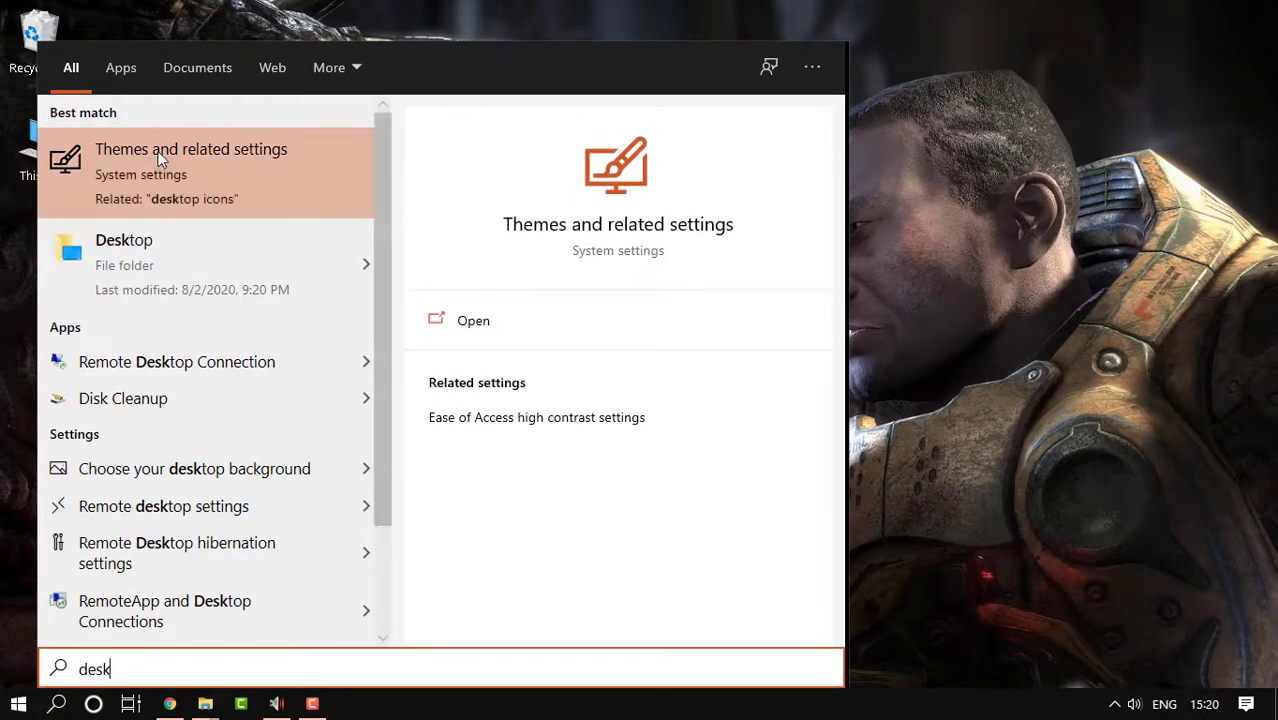
{"action": "key", "text": "Return"}
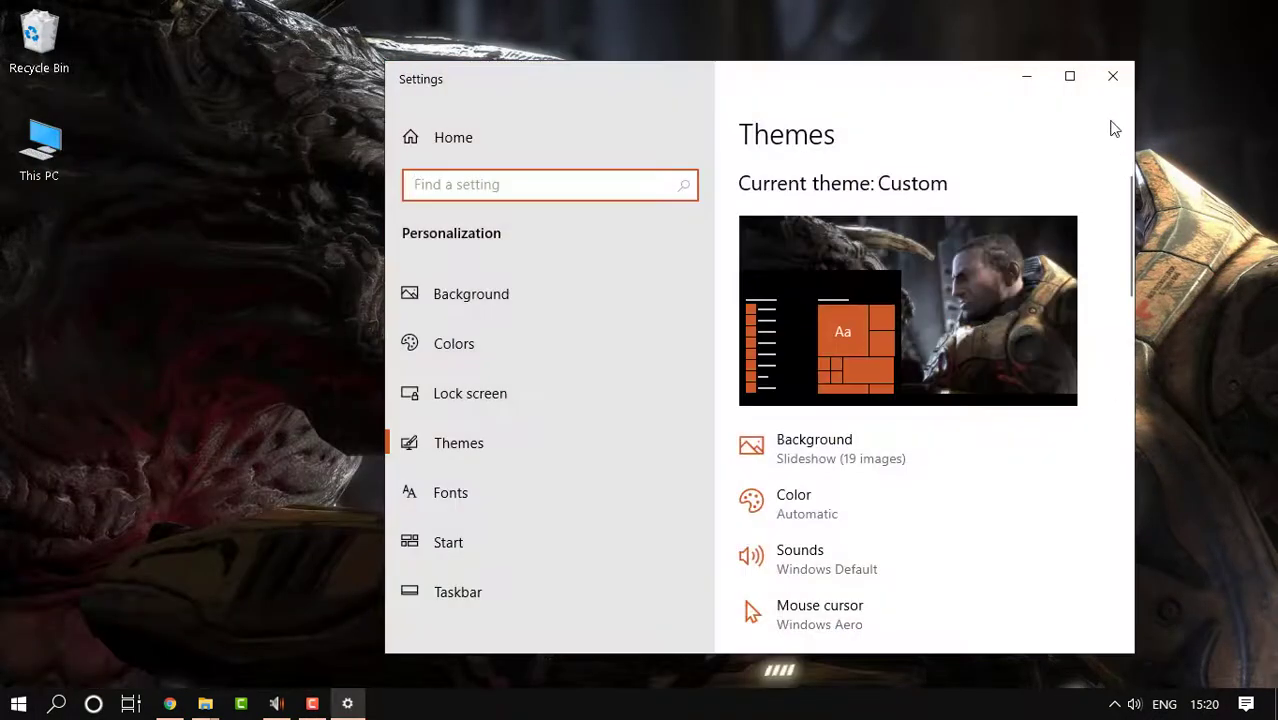
{"action": "left_click", "coordinate": [1069, 76]}
{"action": "left_click", "coordinate": [1093, 288]}
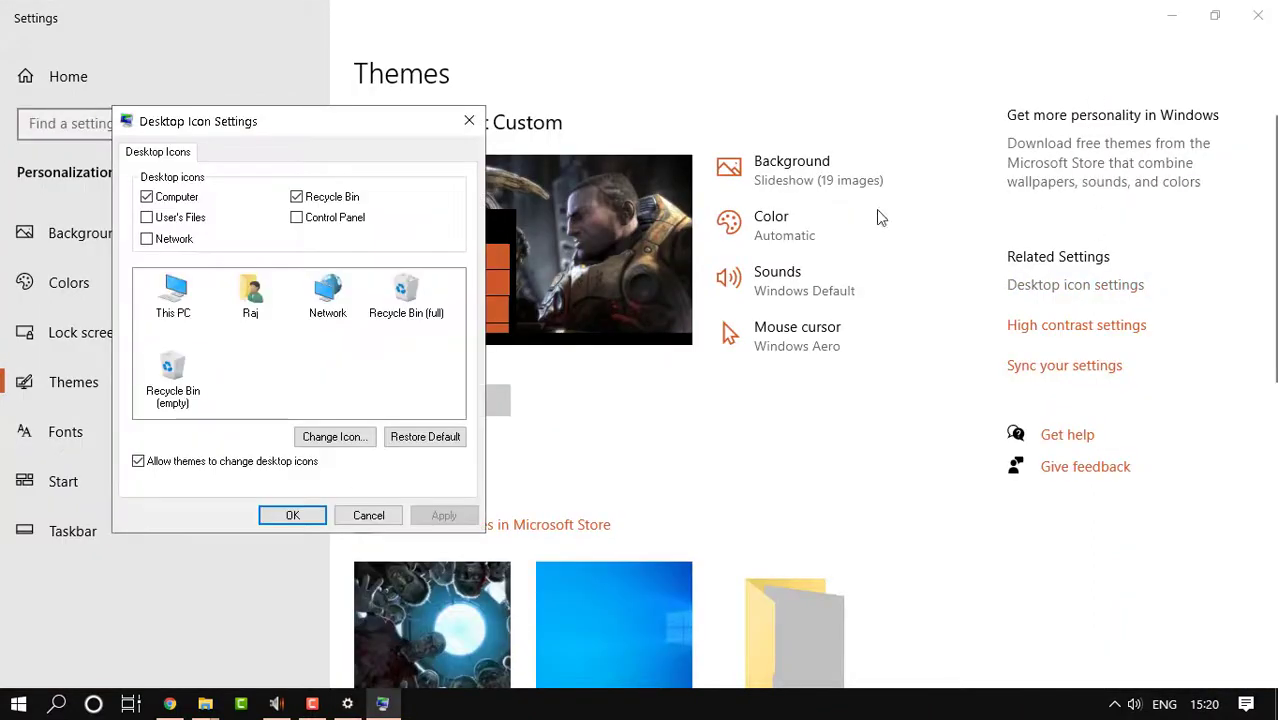
- Hide the Computer and Recycle Bin icons from the desktop, apply the change, and close Settings
{"action": "left_click", "coordinate": [186, 197]}
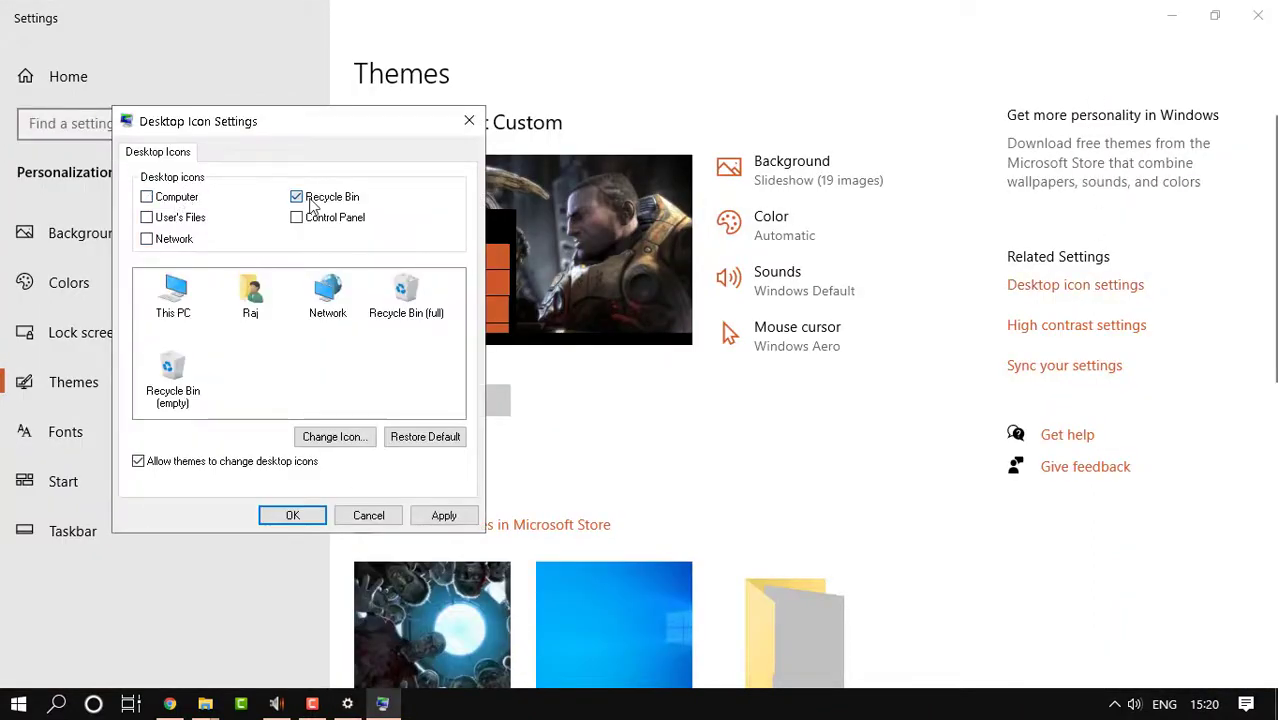
{"action": "left_click", "coordinate": [414, 517]}
{"action": "left_click", "coordinate": [302, 516]}
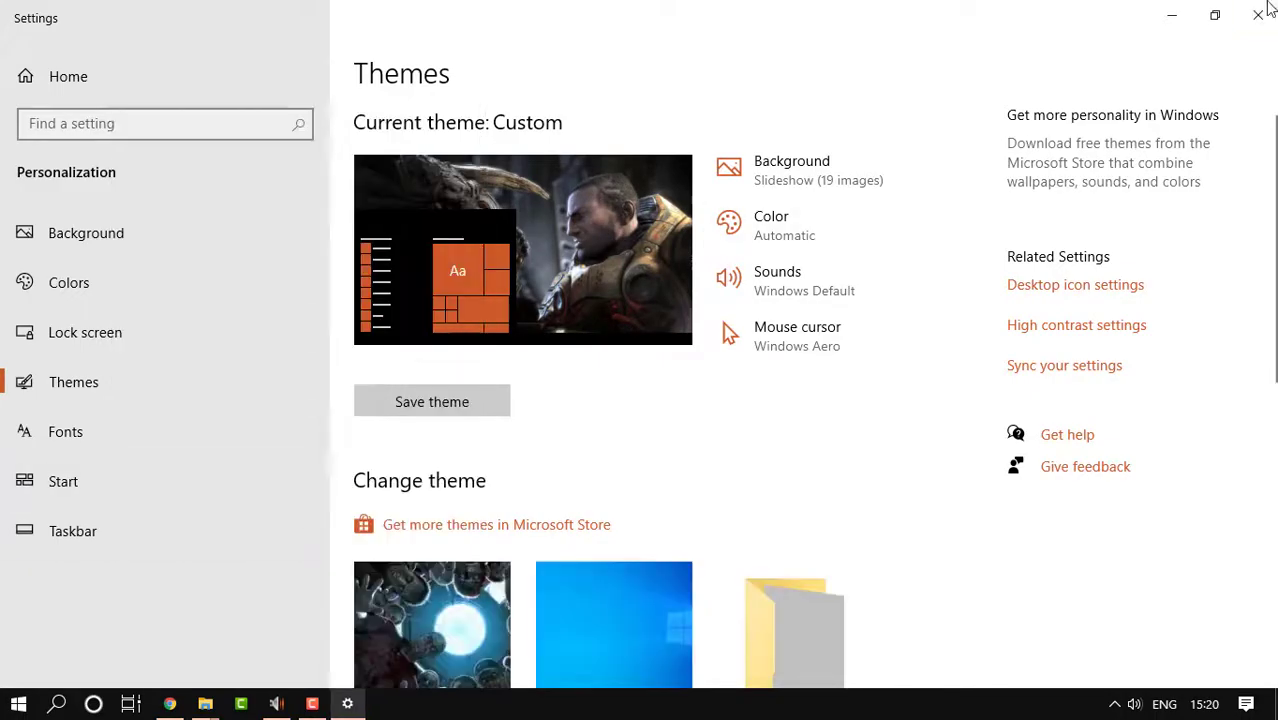
{"action": "left_click", "coordinate": [1258, 12]}
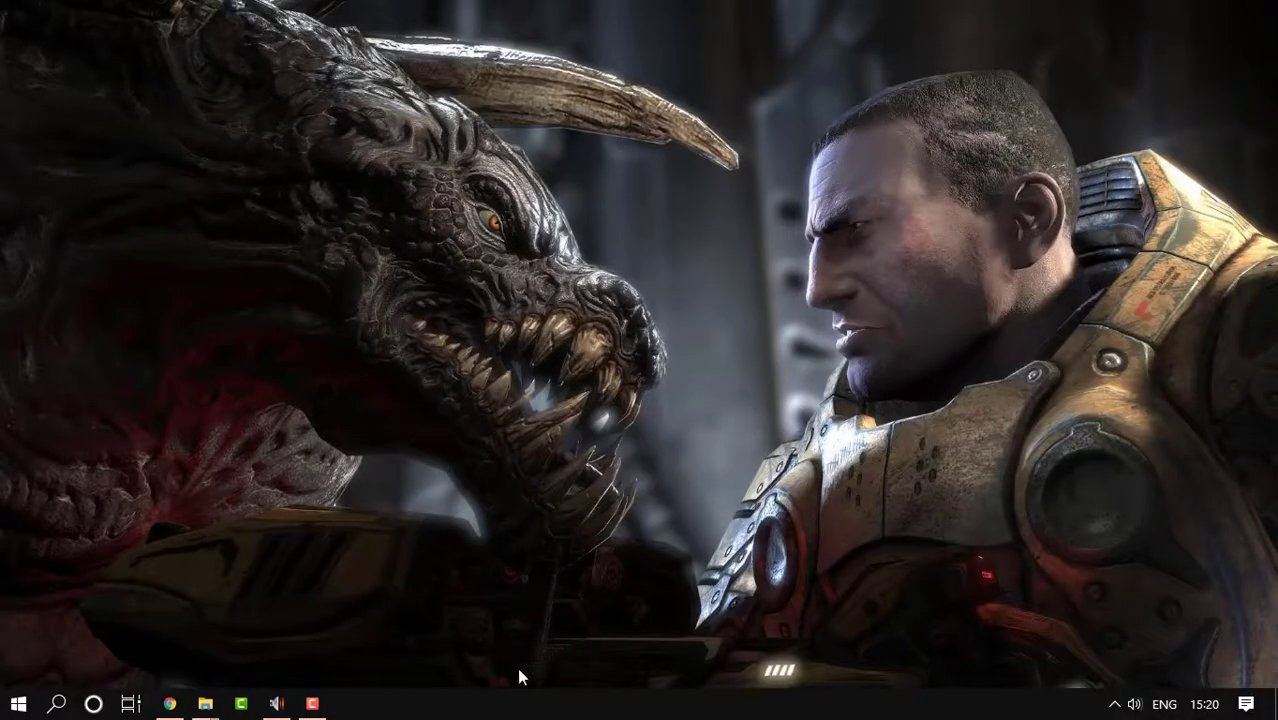
- Open the Rainmeter manager to view the installed skins, and minimize its window
{"action": "left_click", "coordinate": [1114, 704]}
{"action": "left_click", "coordinate": [1075, 669]}
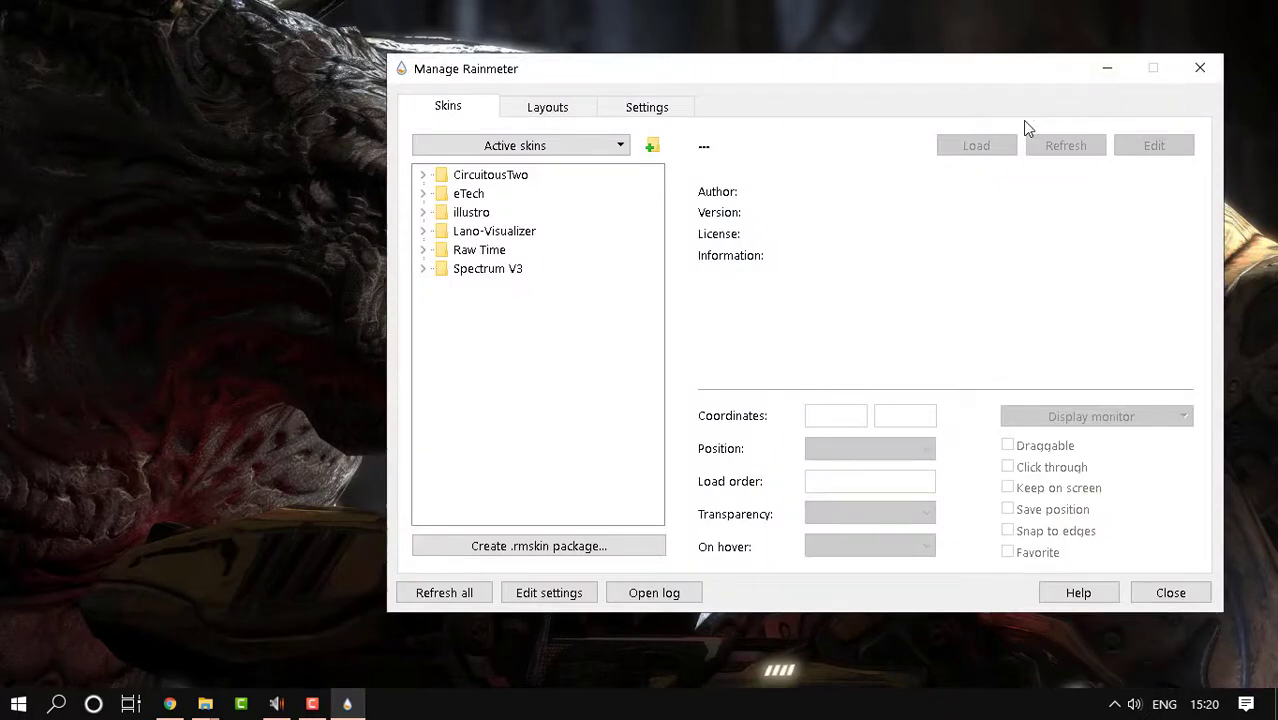
{"action": "left_click", "coordinate": [1108, 72]}
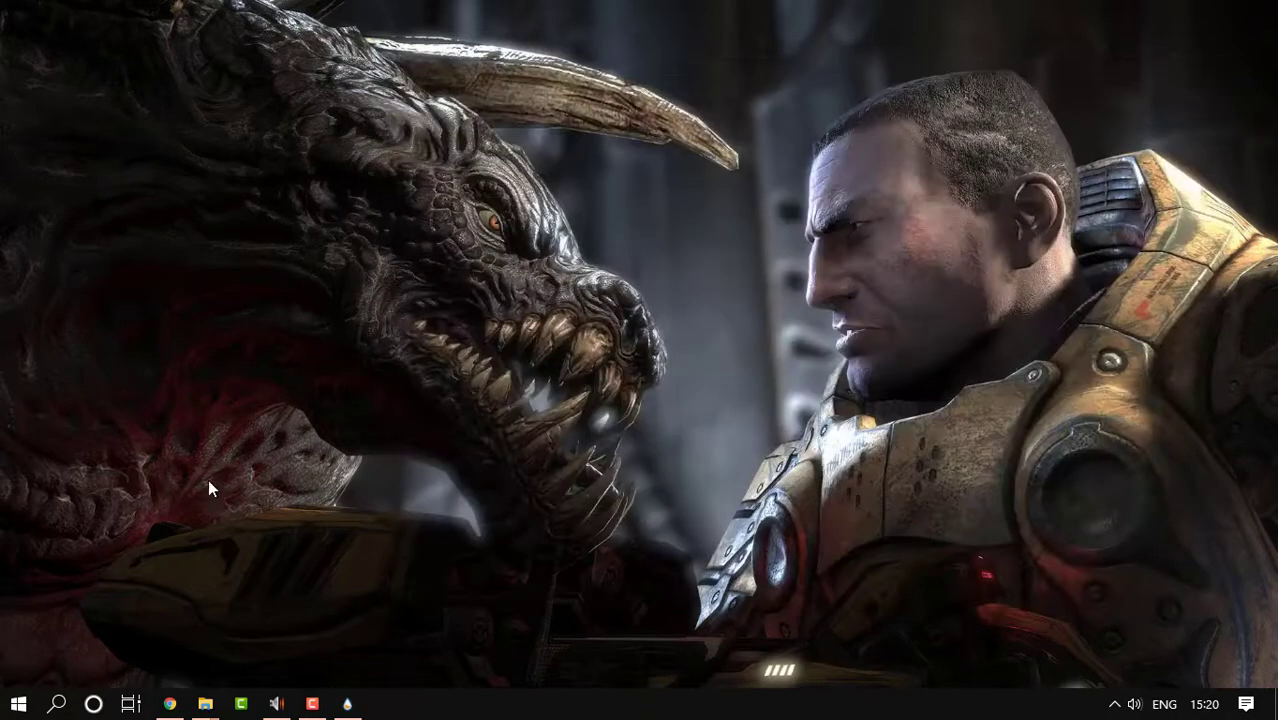
- Open the spectrum_launcher_v3 skin package from the Gaming folder to review its components, and cancel the installation
{"action": "mouse_move", "coordinate": [205, 700]}
{"action": "left_click", "coordinate": [334, 646]}
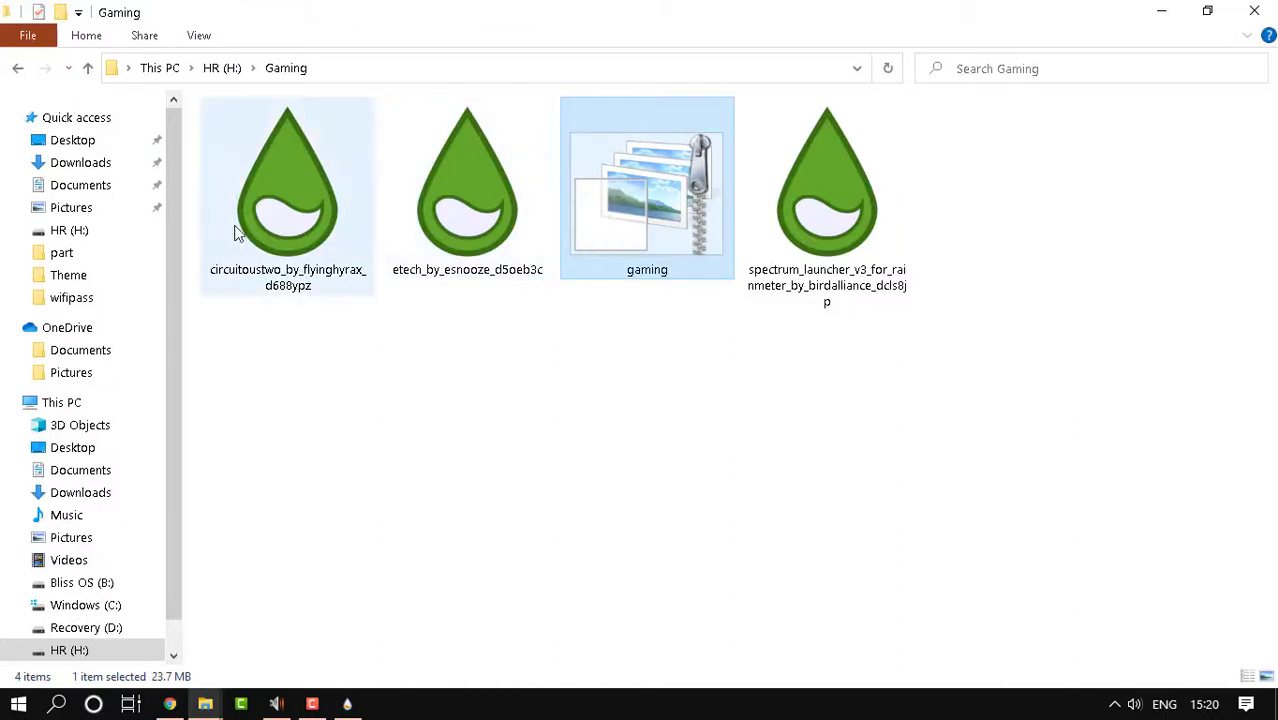
{"action": "double_click", "coordinate": [848, 212]}
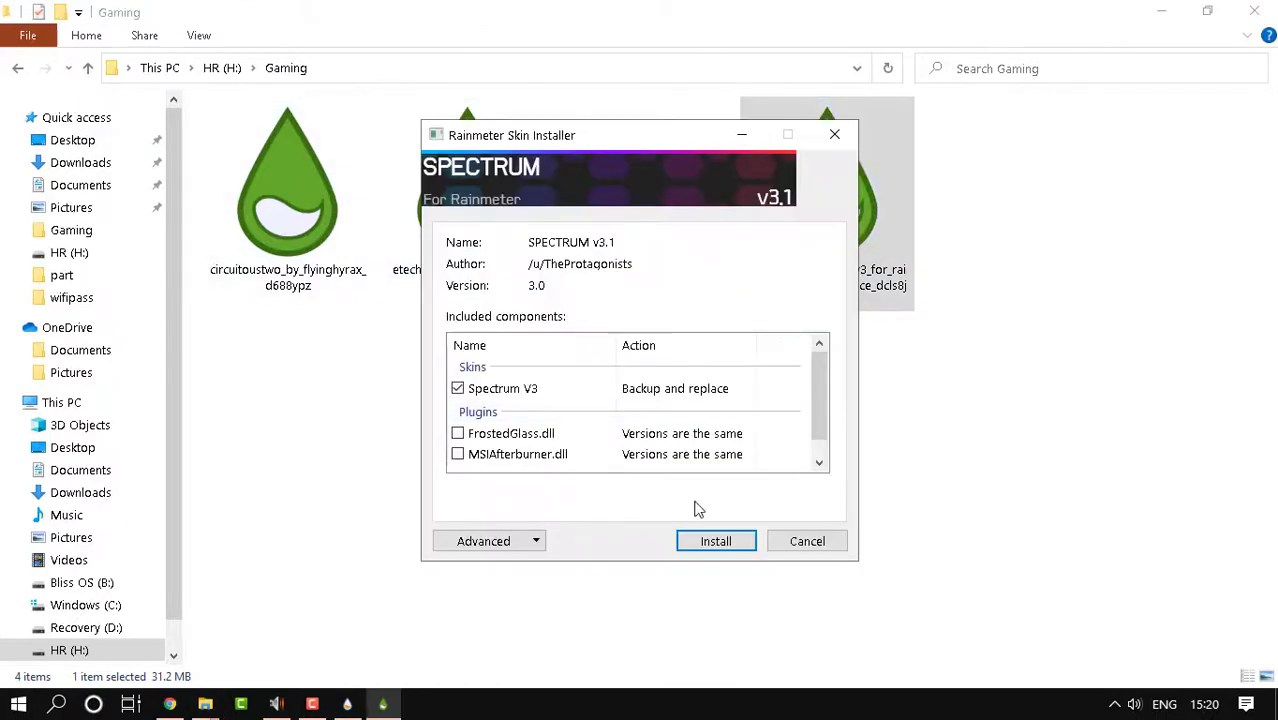
{"action": "left_click", "coordinate": [787, 541]}
{"action": "left_click", "coordinate": [1114, 704]}
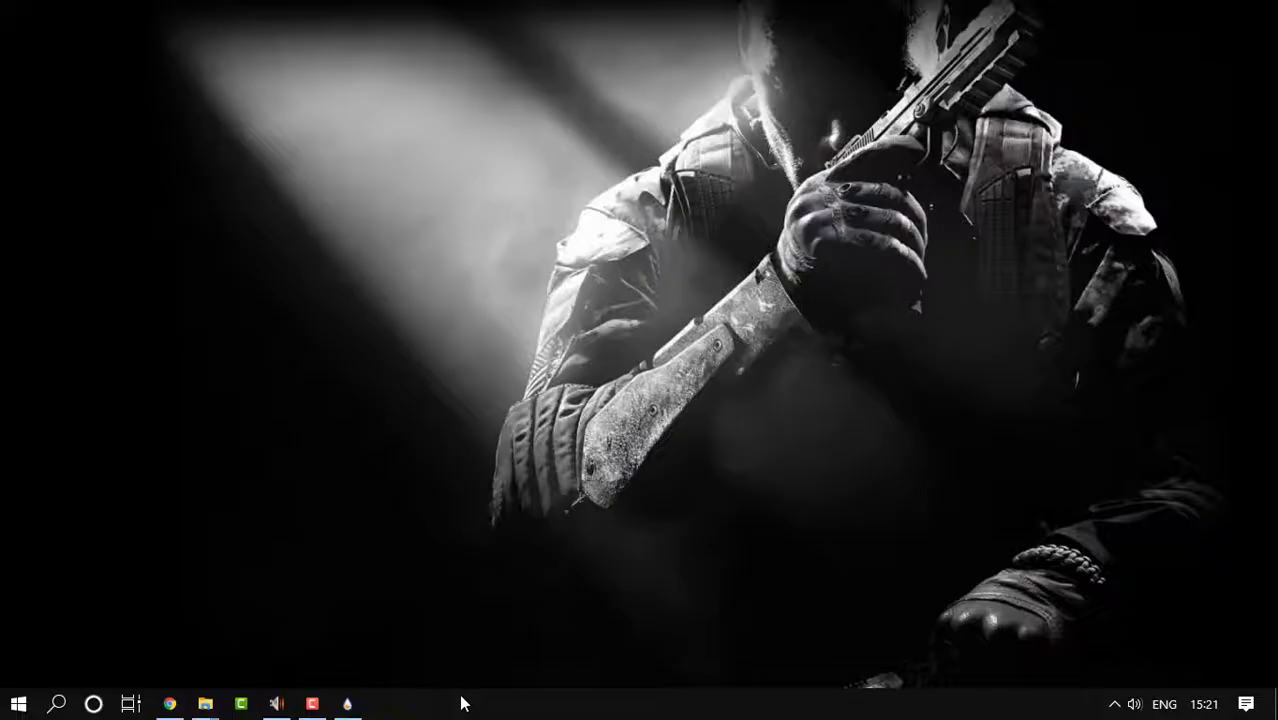
- Turn on automatic hiding of the taskbar in desktop mode, minimize Settings, and refresh the desktop
{"action": "right_click", "coordinate": [462, 697]}
{"action": "left_click", "coordinate": [479, 662]}
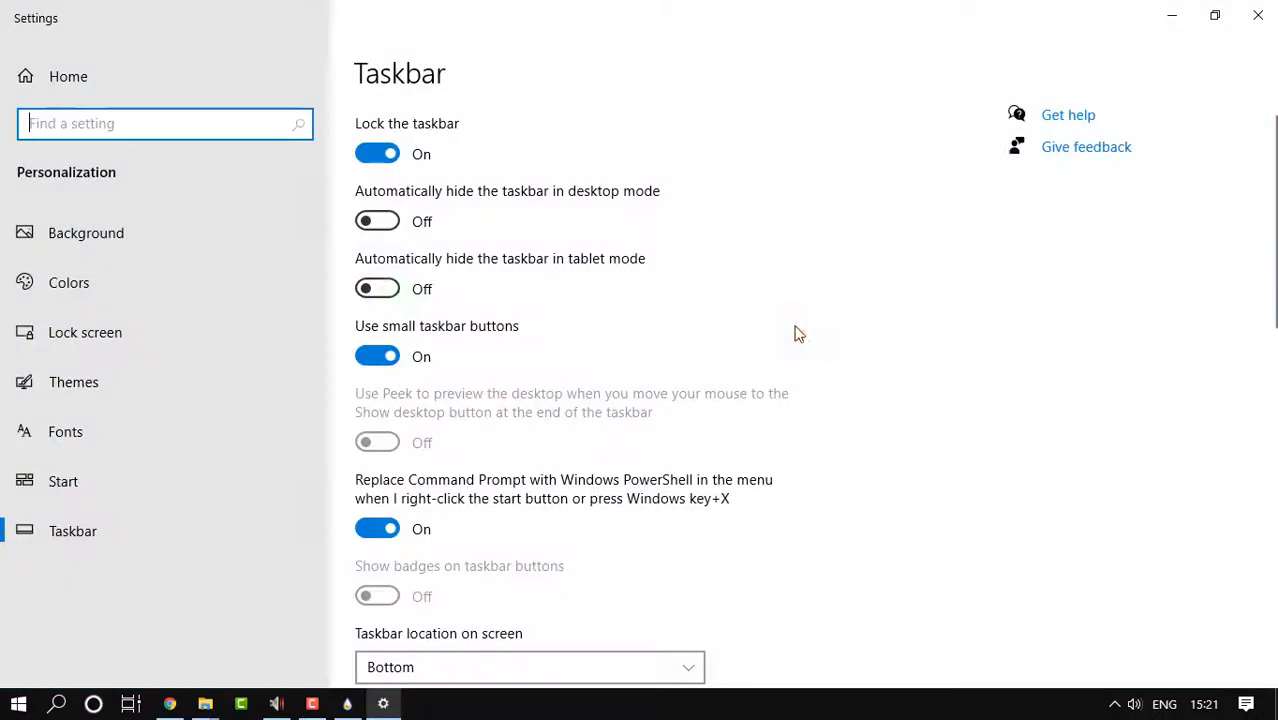
{"action": "left_click", "coordinate": [385, 224]}
{"action": "left_click", "coordinate": [1173, 18]}
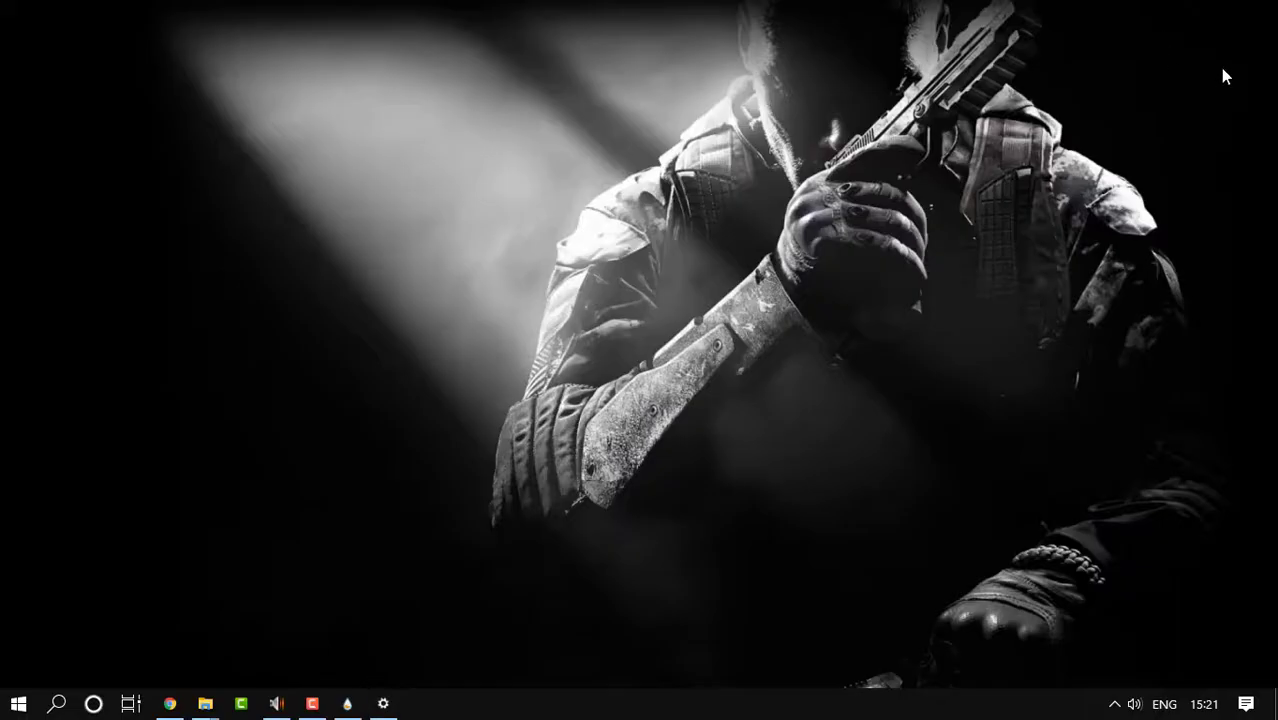
{"action": "right_click", "coordinate": [468, 196]}
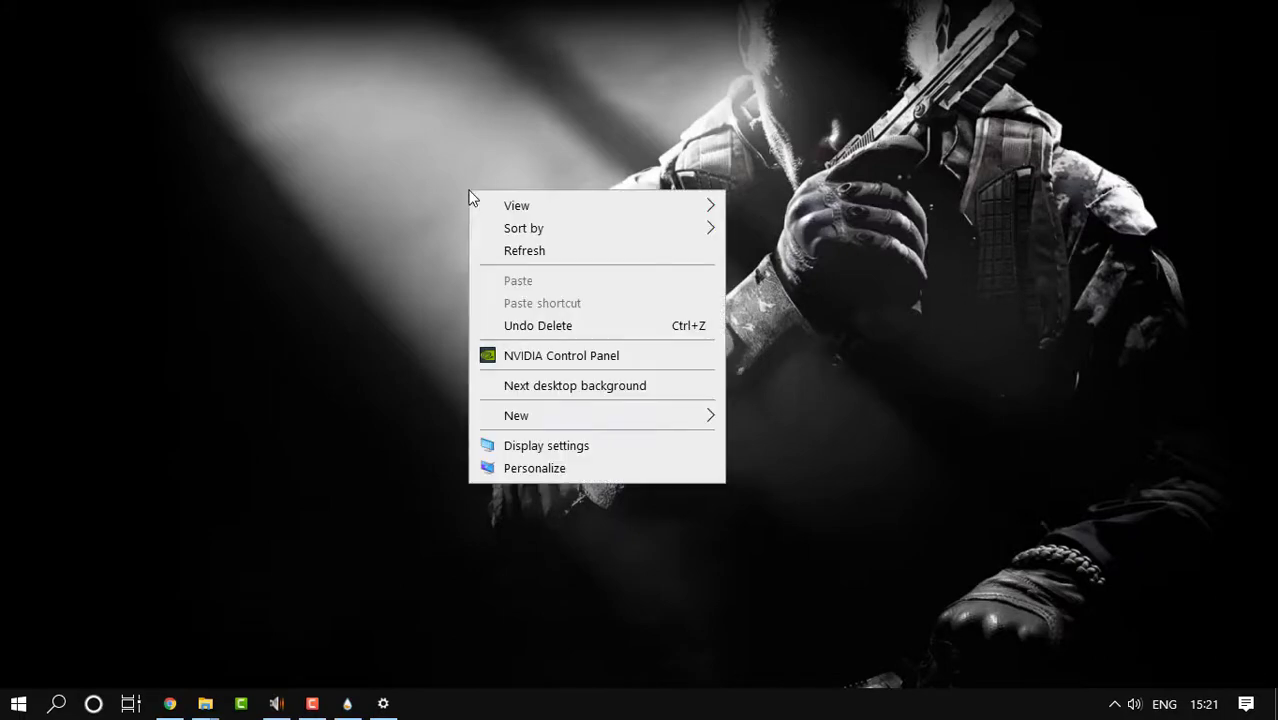
{"action": "left_click", "coordinate": [579, 246]}
- Open the Rainmeter manager and load the horizontal.ini skin from CircuitousTwo\_bars
{"action": "left_click", "coordinate": [1114, 704]}
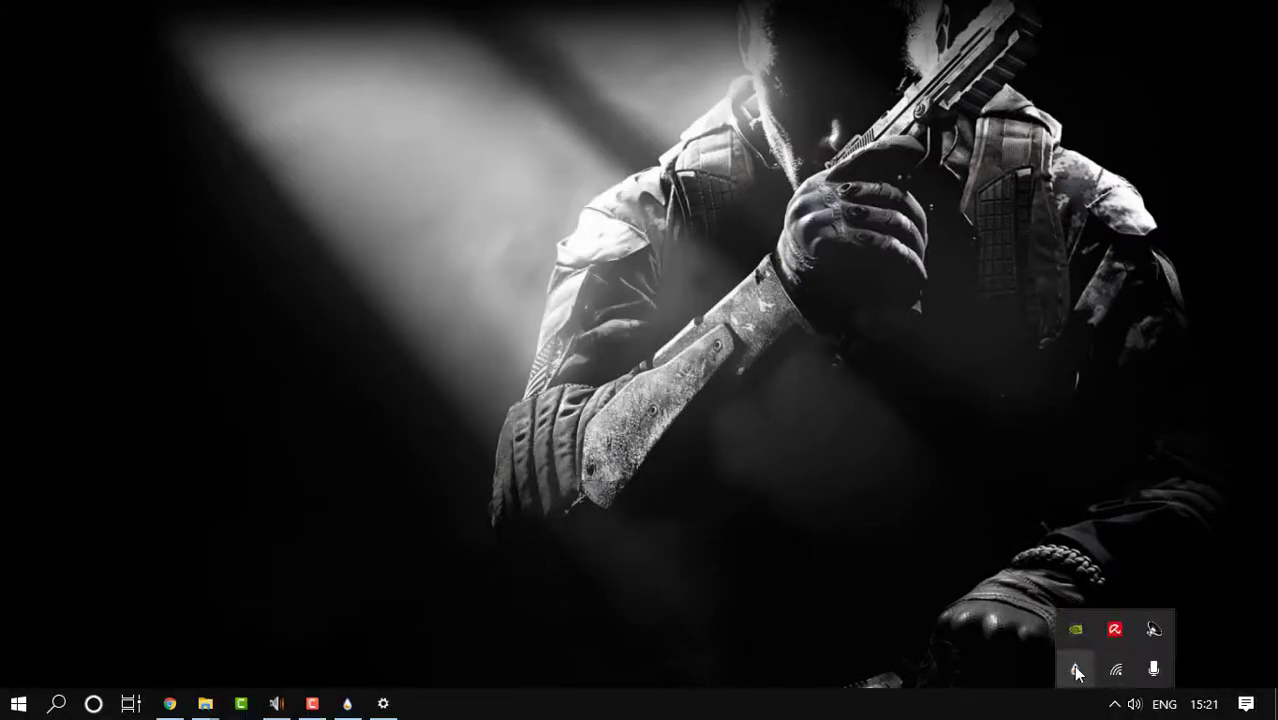
{"action": "left_click", "coordinate": [1075, 668]}
{"action": "left_click", "coordinate": [297, 180]}
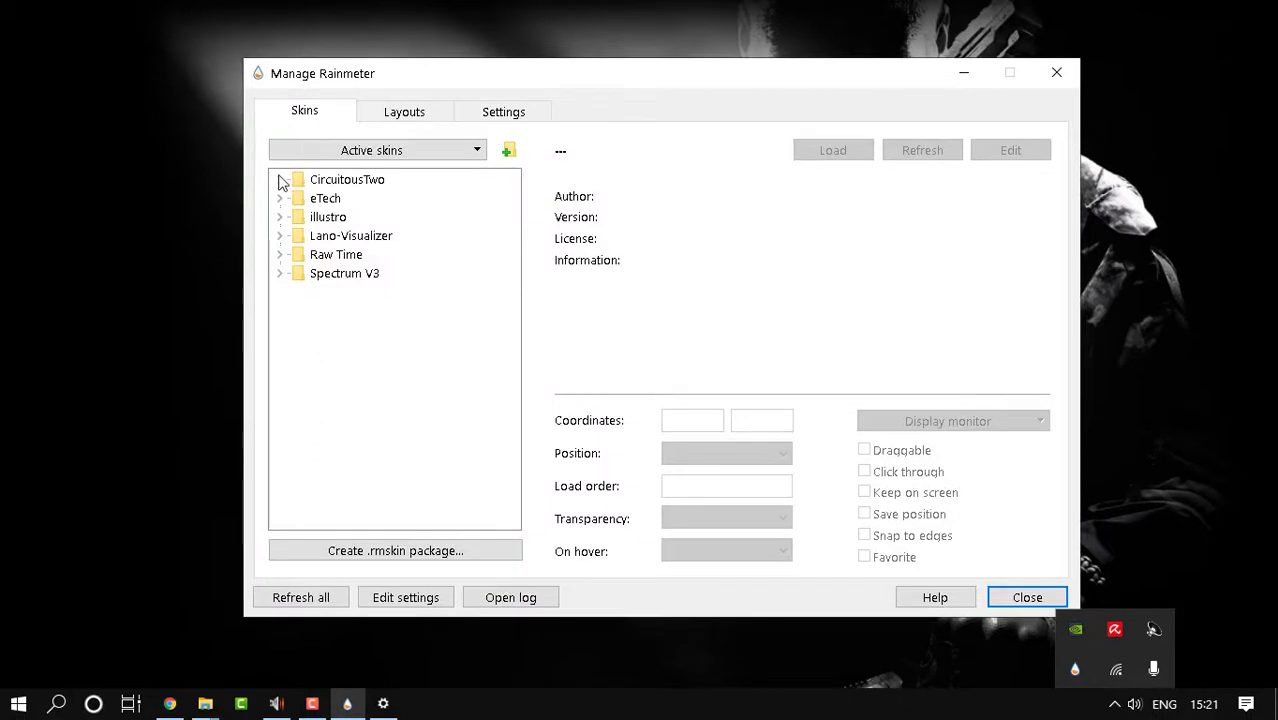
{"action": "left_click", "coordinate": [281, 180]}
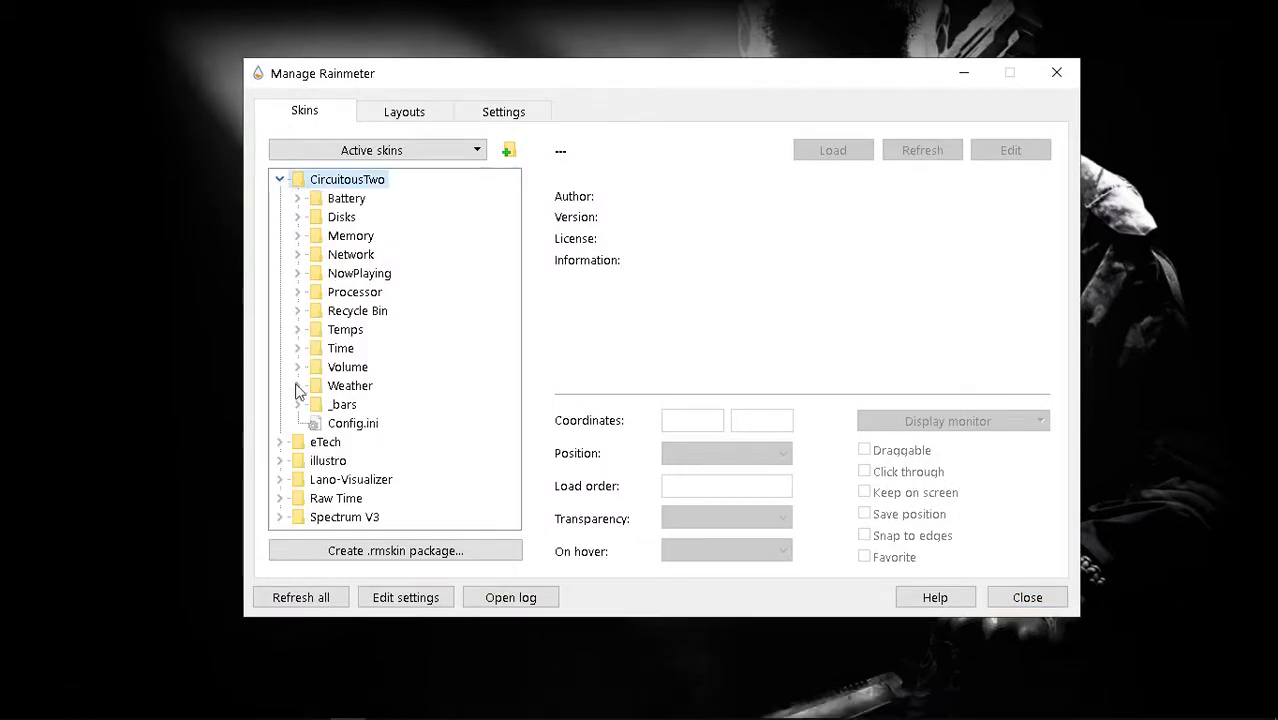
{"action": "left_click", "coordinate": [297, 404]}
{"action": "left_click", "coordinate": [356, 428]}
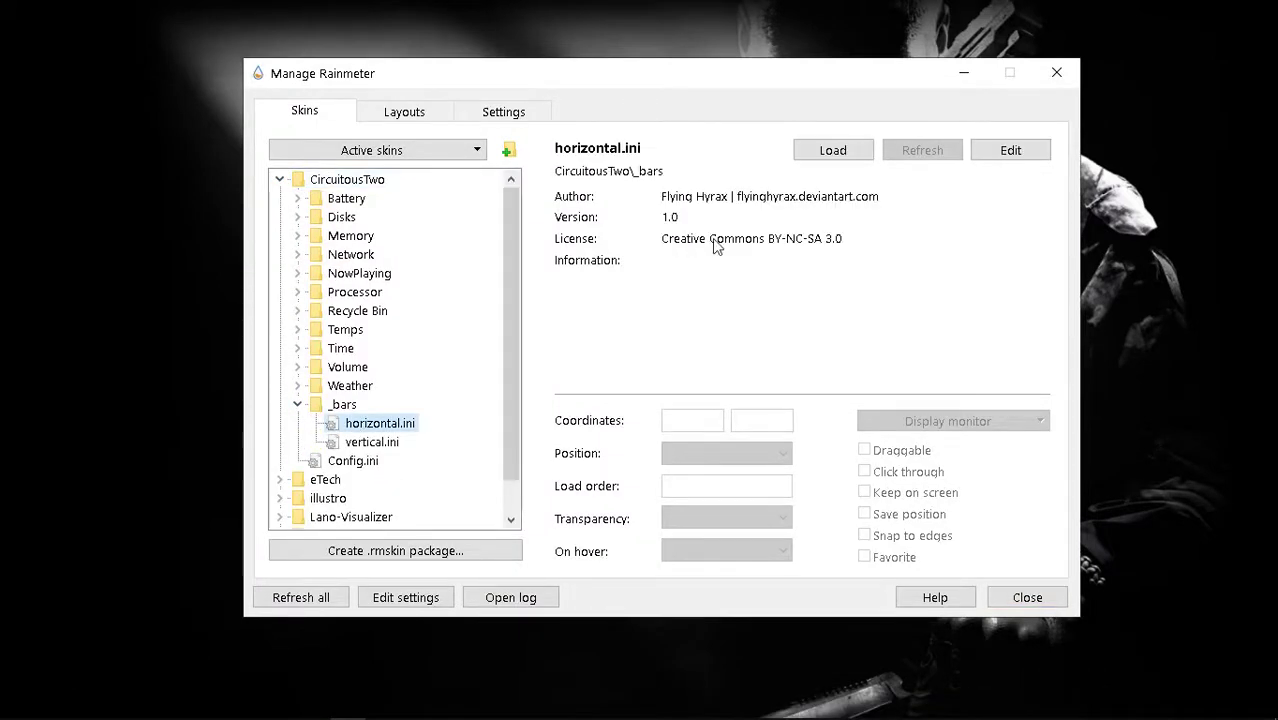
{"action": "left_click", "coordinate": [811, 151]}
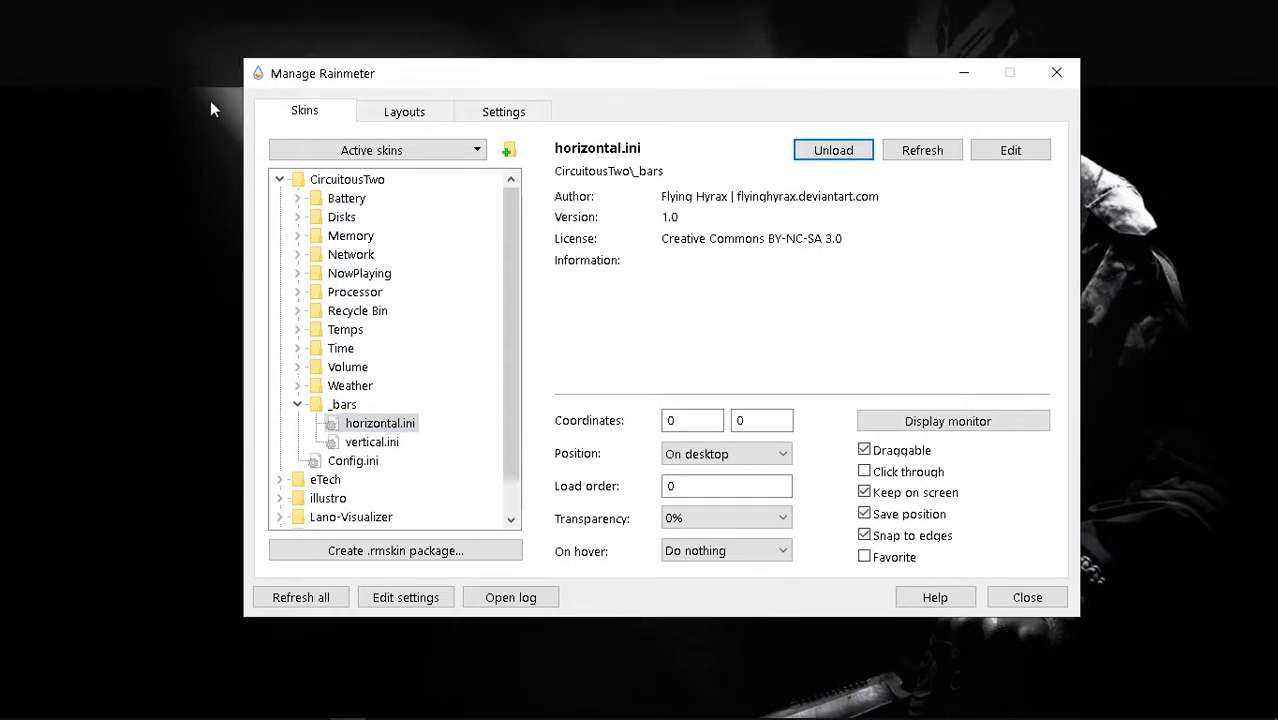
{"action": "left_click", "coordinate": [297, 198]}
{"action": "left_click", "coordinate": [297, 198]}
{"action": "right_click", "coordinate": [297, 198]}
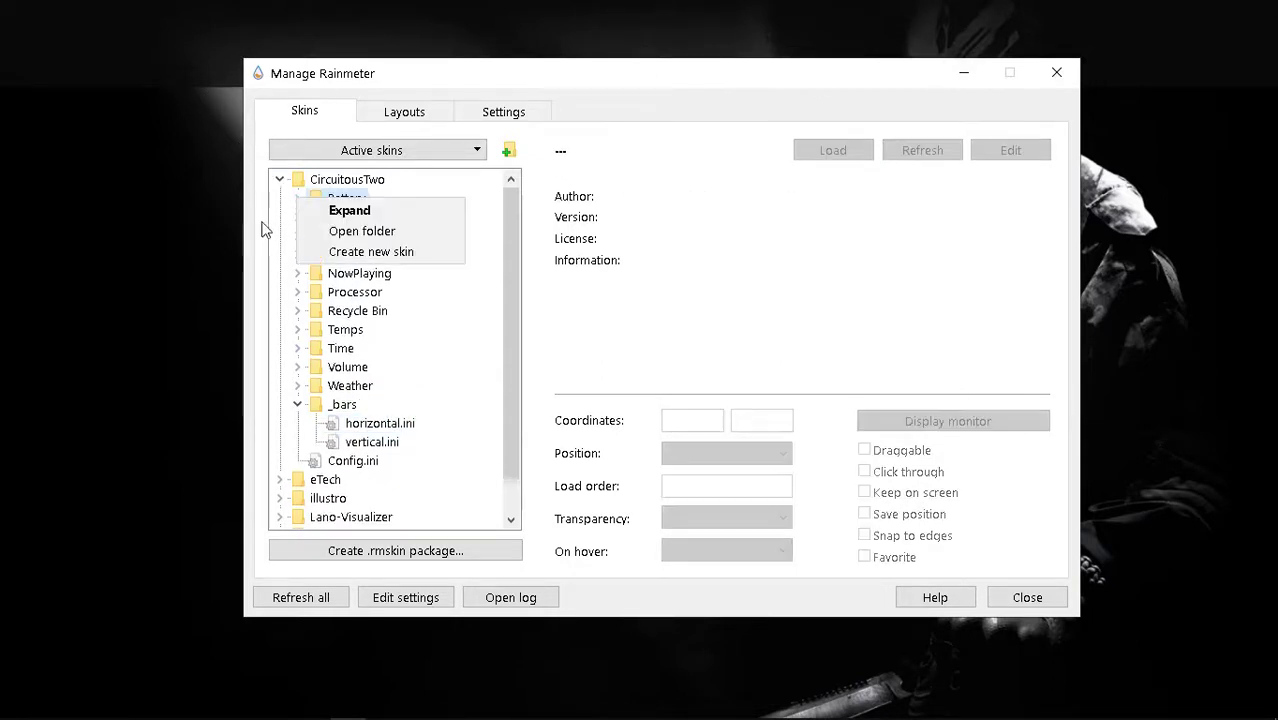
{"action": "left_click", "coordinate": [279, 220]}
{"action": "left_click", "coordinate": [298, 217]}
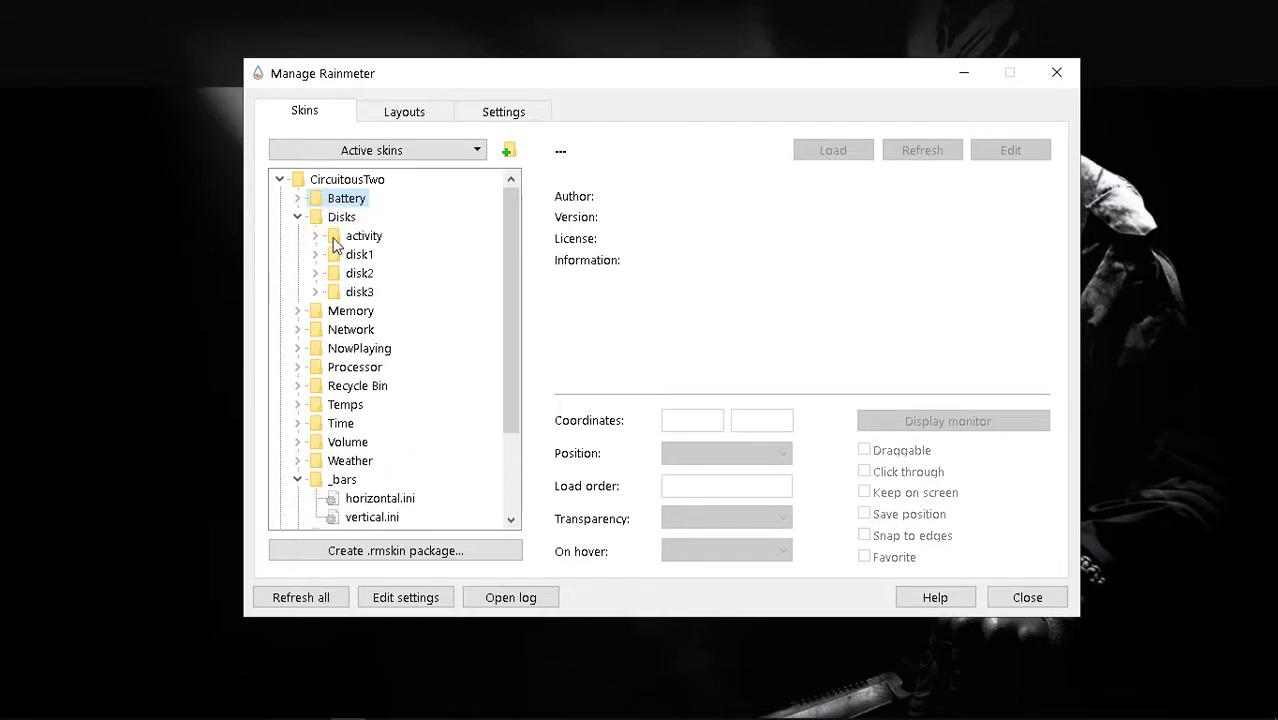
{"action": "left_click", "coordinate": [297, 217]}
- Load the ram.ini skin from CircuitousTwo\Memory\ram
{"action": "left_click", "coordinate": [297, 235]}
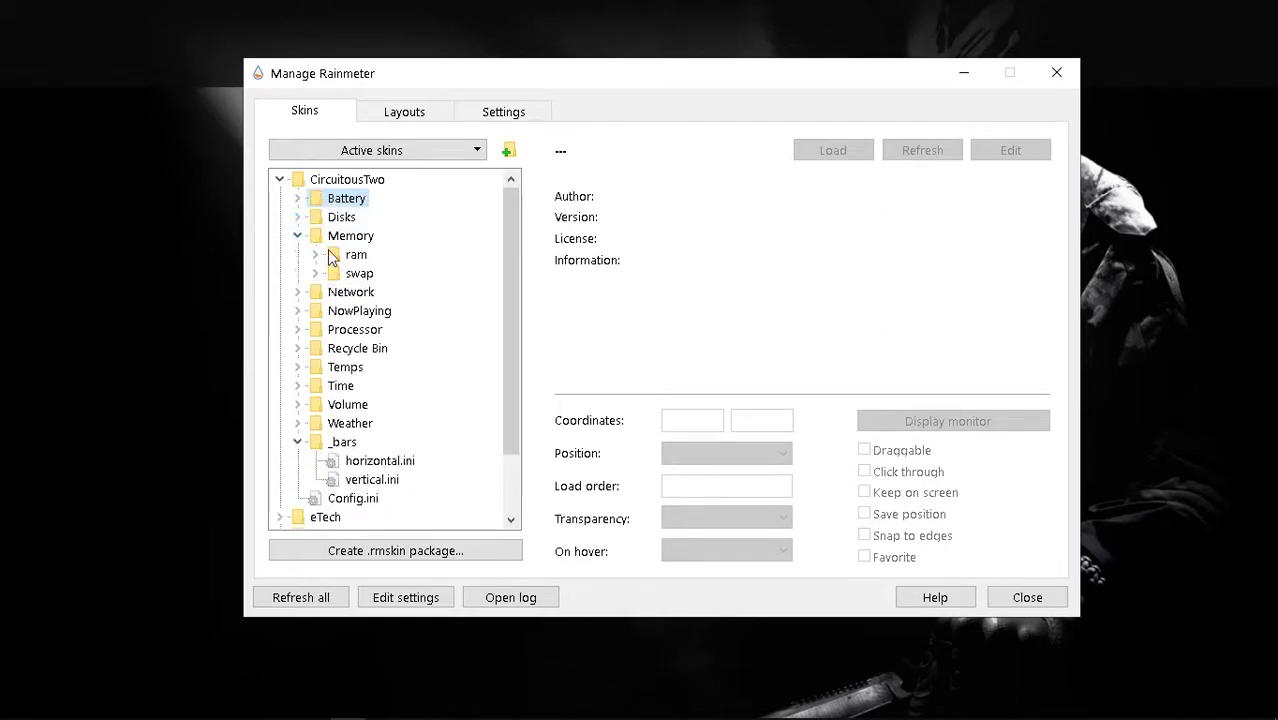
{"action": "double_click", "coordinate": [335, 256]}
{"action": "left_click", "coordinate": [362, 274]}
{"action": "left_click", "coordinate": [825, 150]}
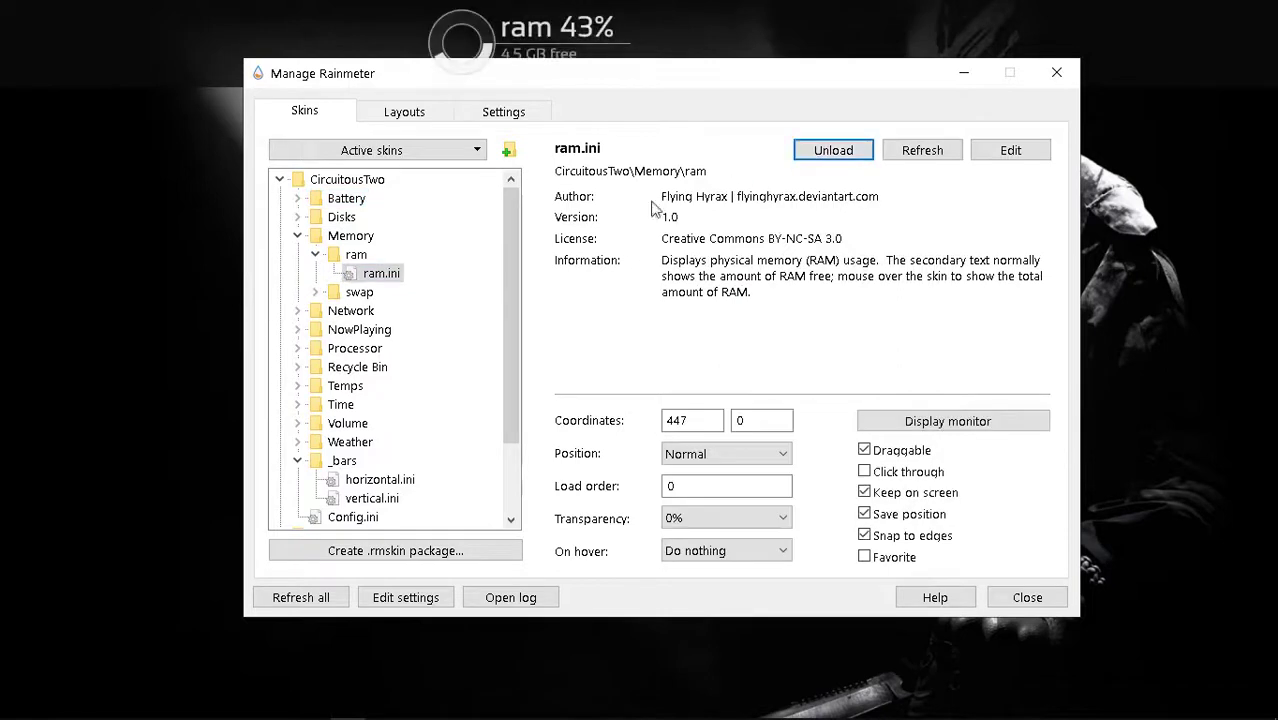
- Load the wireless.ini skin from CircuitousTwo\Network\wifi
{"action": "left_click", "coordinate": [298, 311]}
{"action": "left_click", "coordinate": [334, 367]}
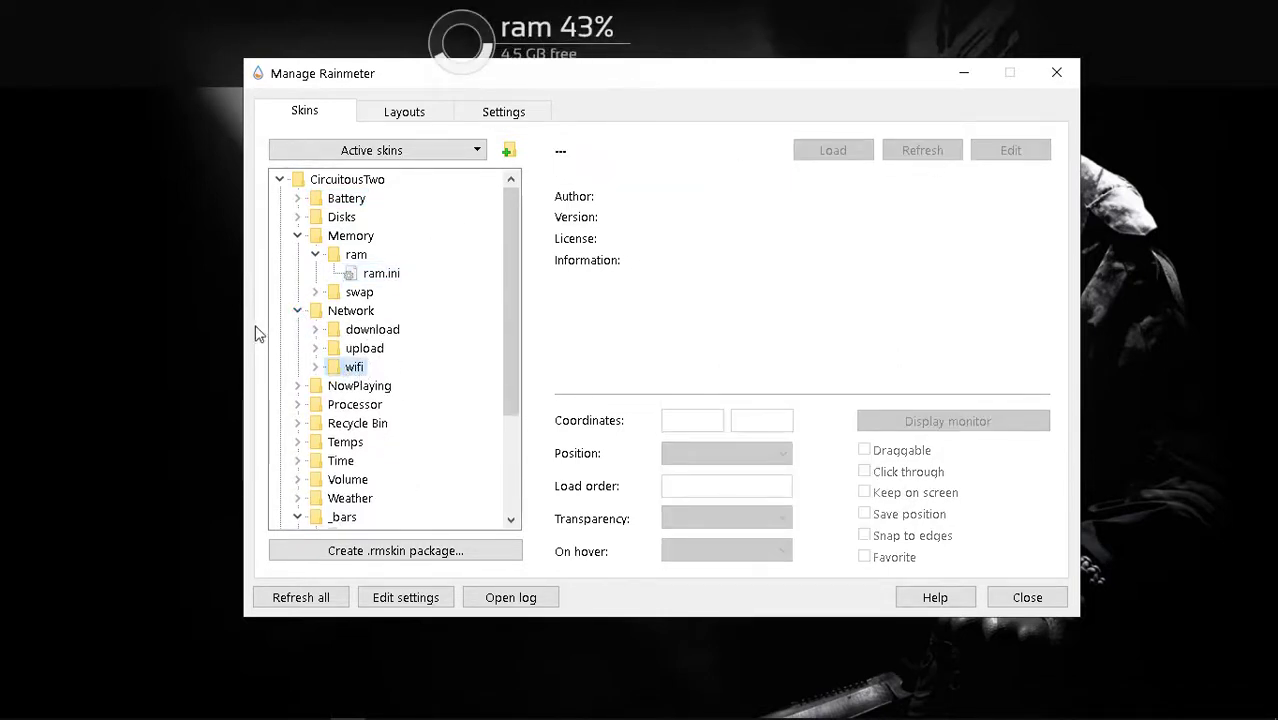
{"action": "left_click", "coordinate": [314, 369]}
{"action": "left_click", "coordinate": [390, 386]}
{"action": "left_click", "coordinate": [830, 150]}
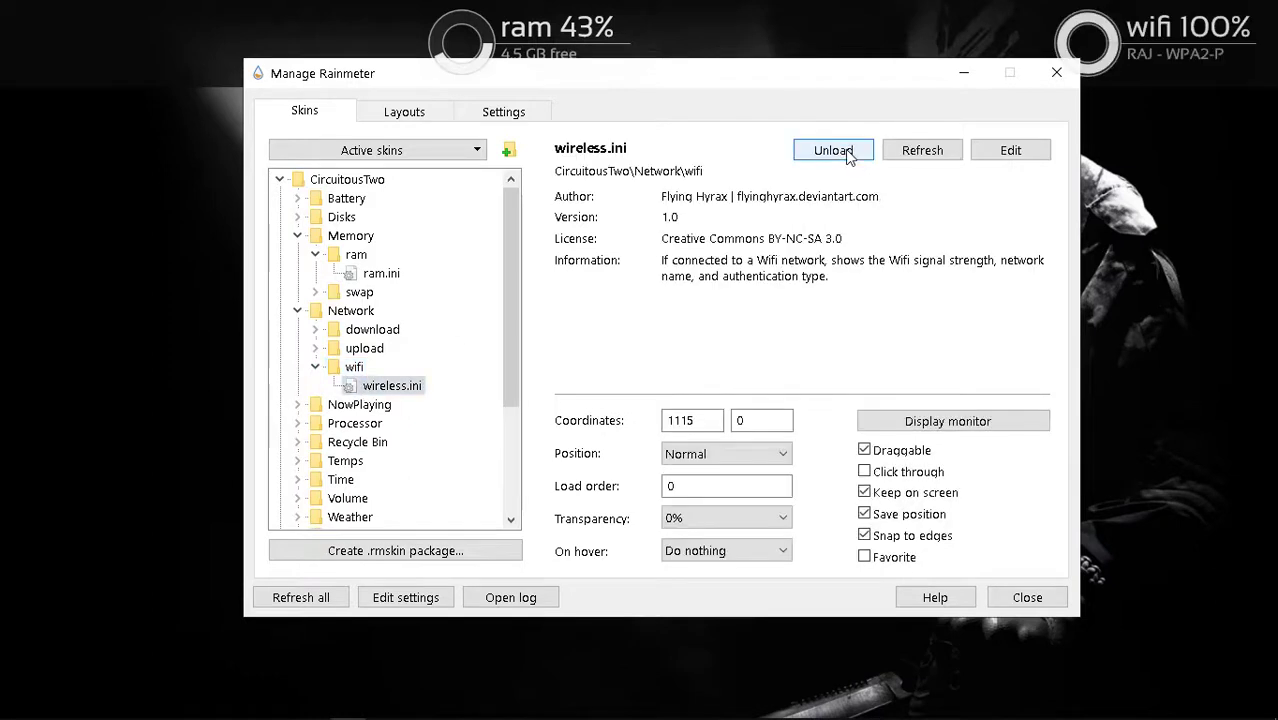
- Load the media.ini skin from CircuitousTwo\NowPlaying
{"action": "left_click", "coordinate": [297, 404]}
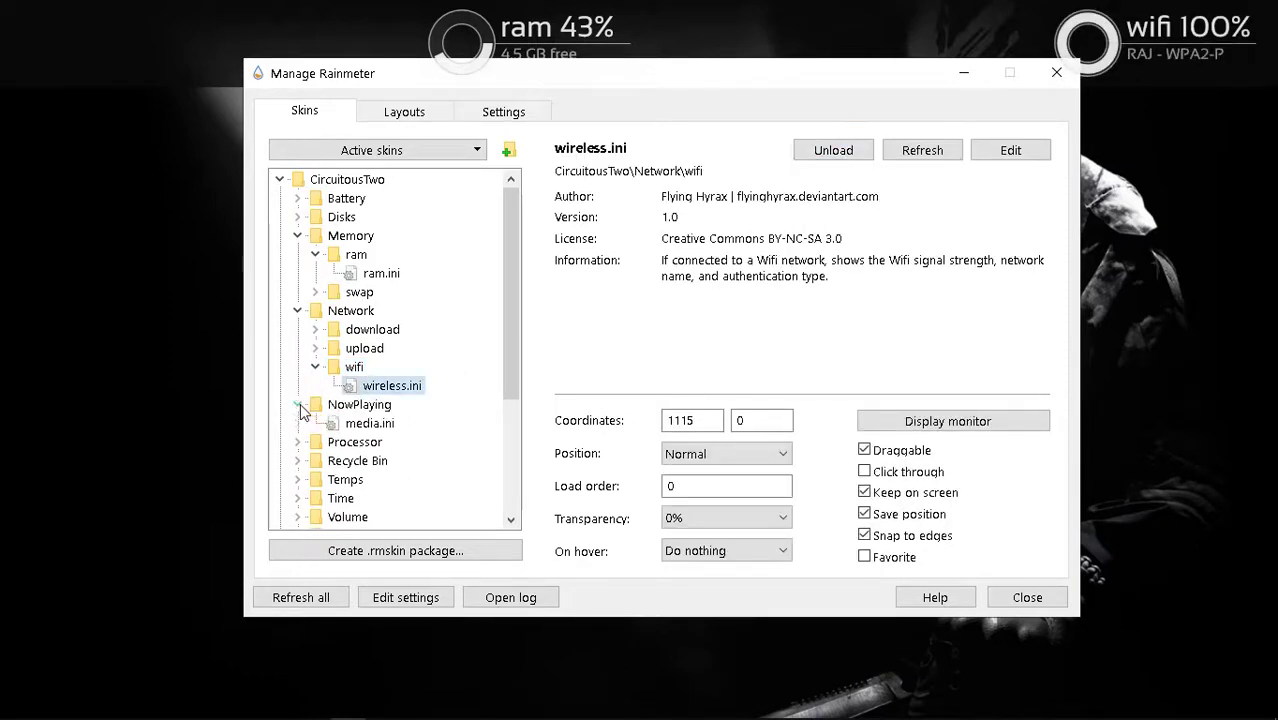
{"action": "left_click", "coordinate": [370, 423]}
{"action": "left_click", "coordinate": [833, 150]}
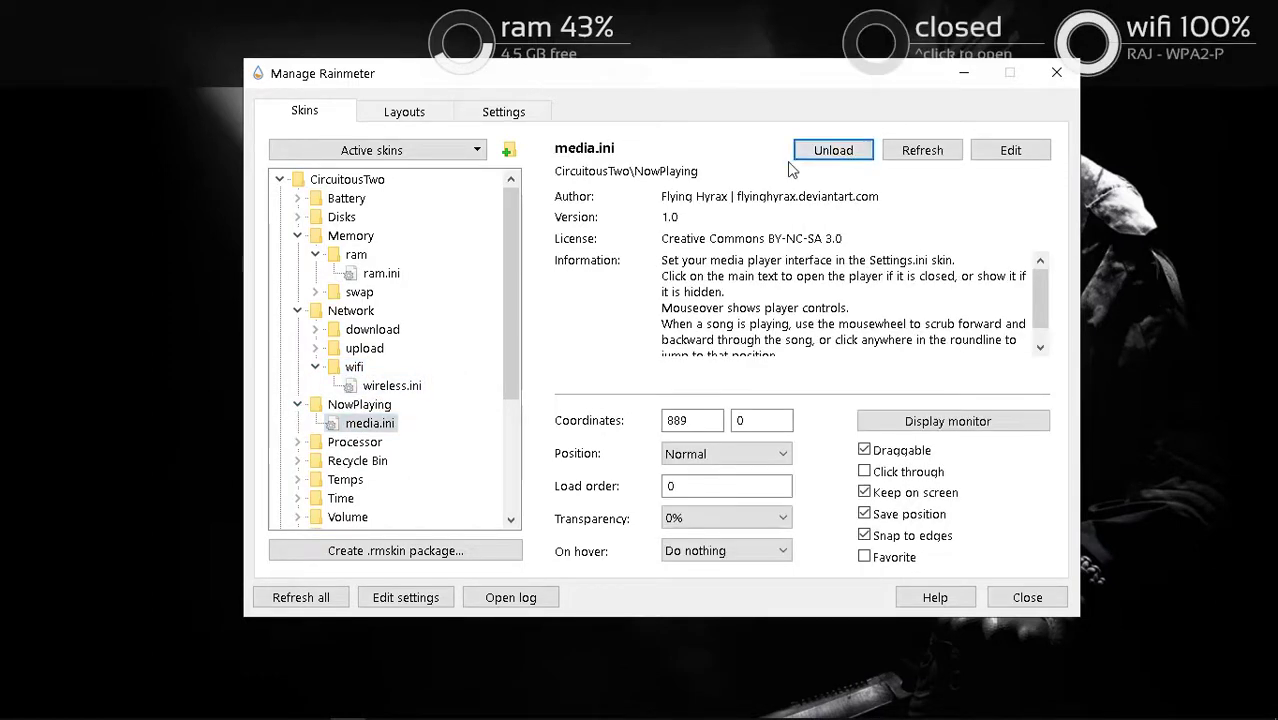
- Load the cpu.ini skin from CircuitousTwo\Processor
{"action": "scroll", "coordinate": [355, 428], "scroll_direction": "down", "scroll_amount": 1}
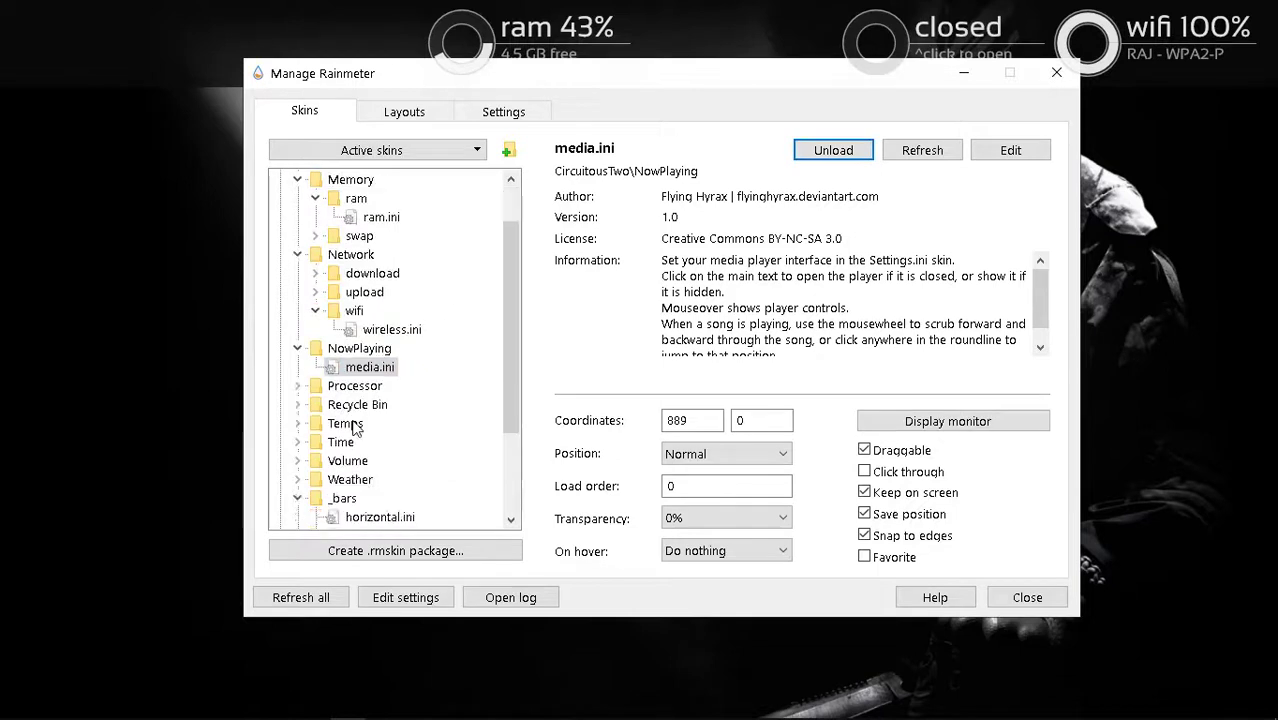
{"action": "left_click", "coordinate": [298, 386]}
{"action": "left_click", "coordinate": [362, 480]}
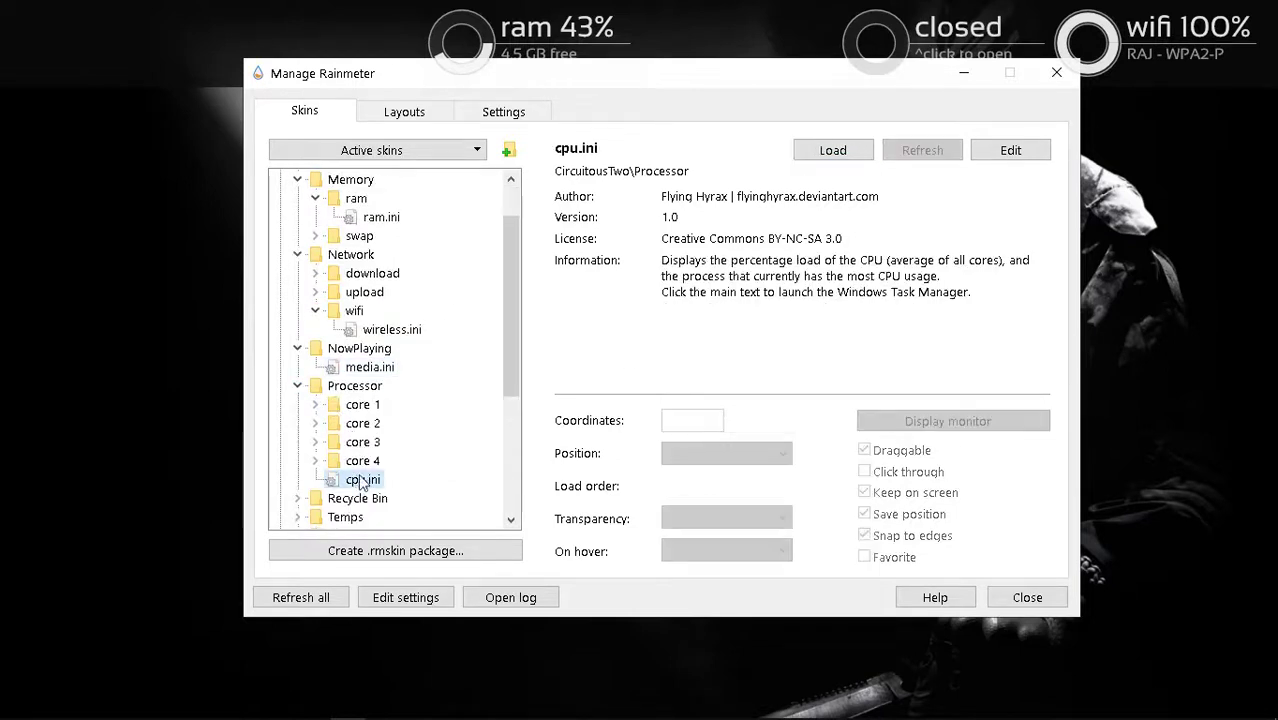
{"action": "left_click", "coordinate": [834, 152]}
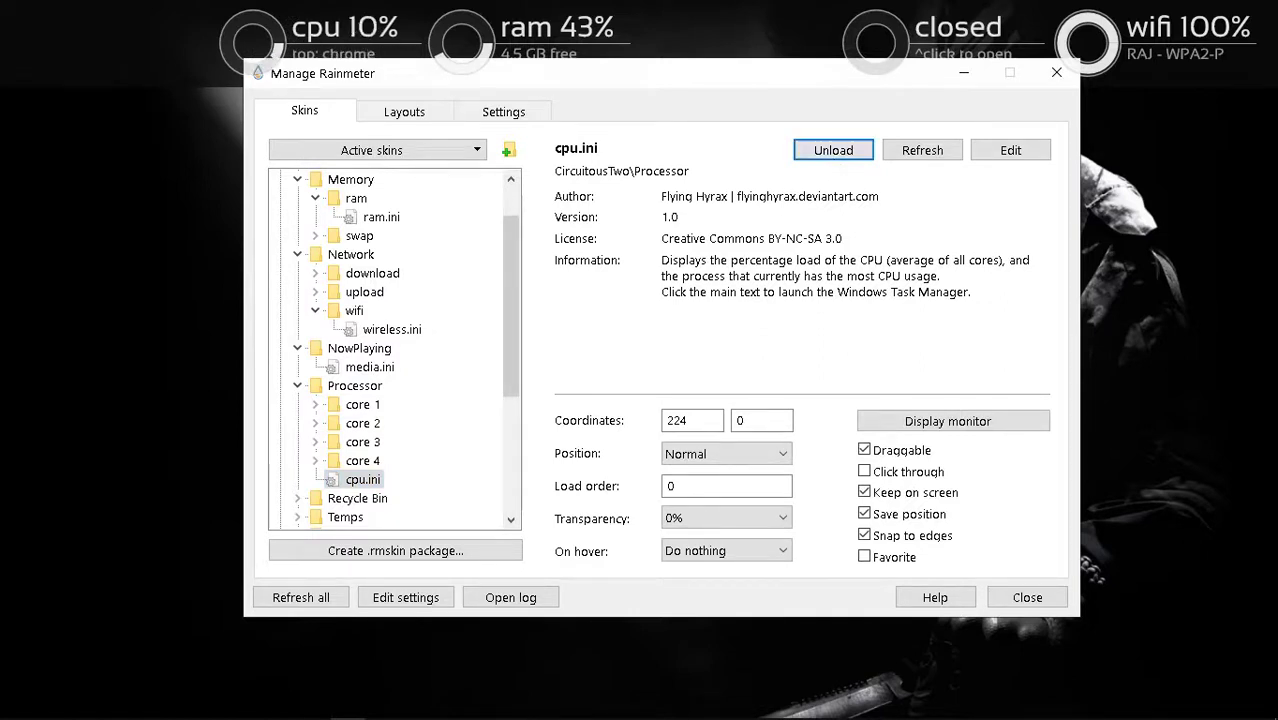
{"action": "mouse_move", "coordinate": [405, 712]}
{"action": "left_click", "coordinate": [313, 704]}
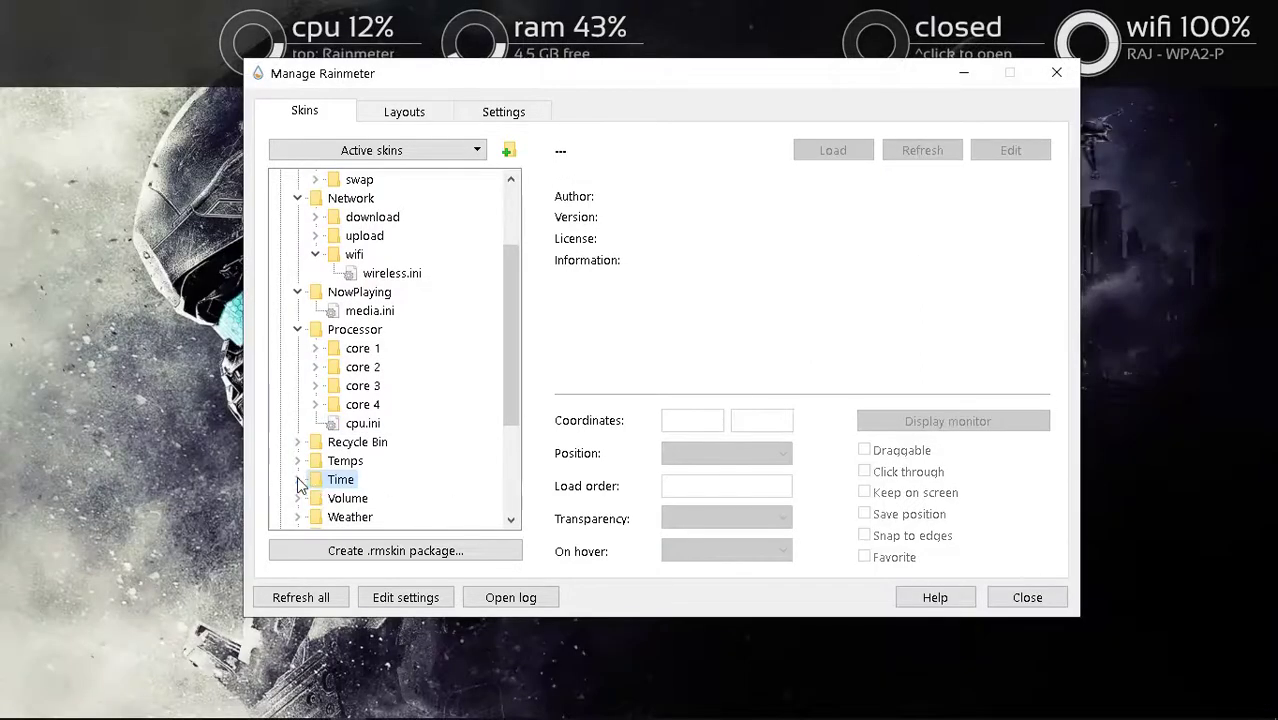
- Load the clock.ini skin from CircuitousTwo\Time and the volume.ini skin from CircuitousTwo\Volume
{"action": "left_click", "coordinate": [298, 480]}
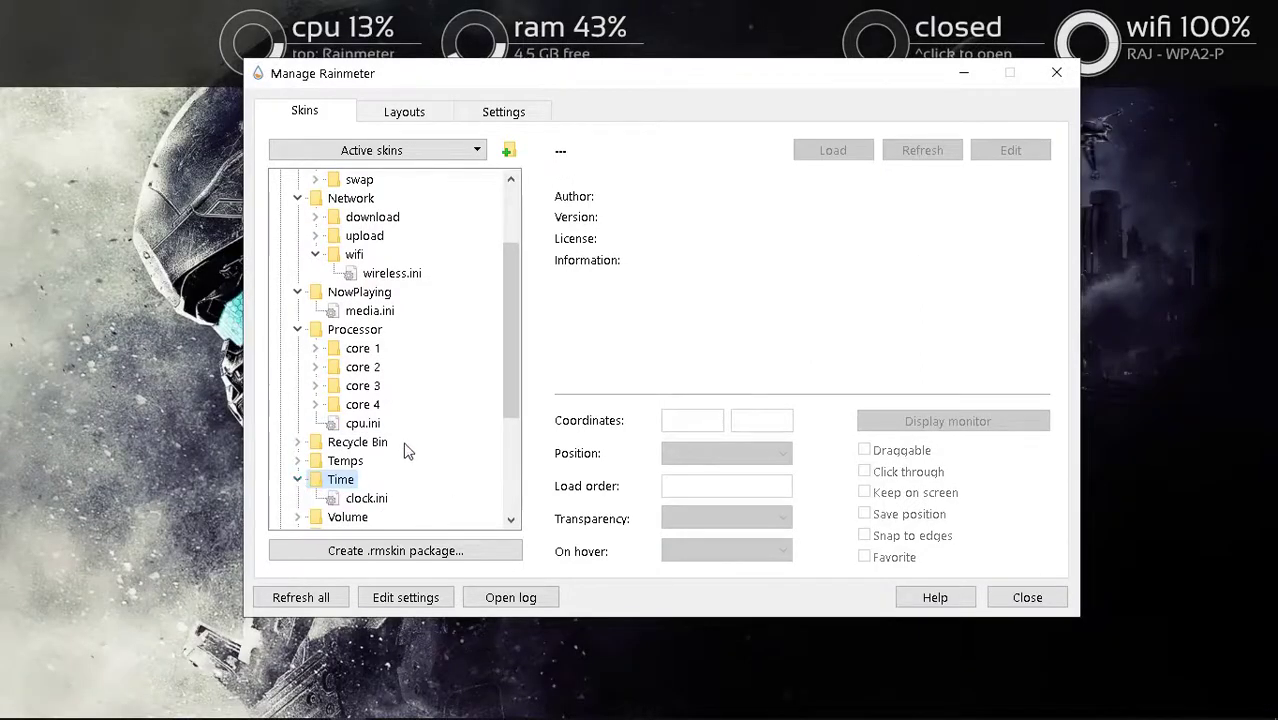
{"action": "left_click", "coordinate": [366, 441]}
{"action": "left_click", "coordinate": [812, 157]}
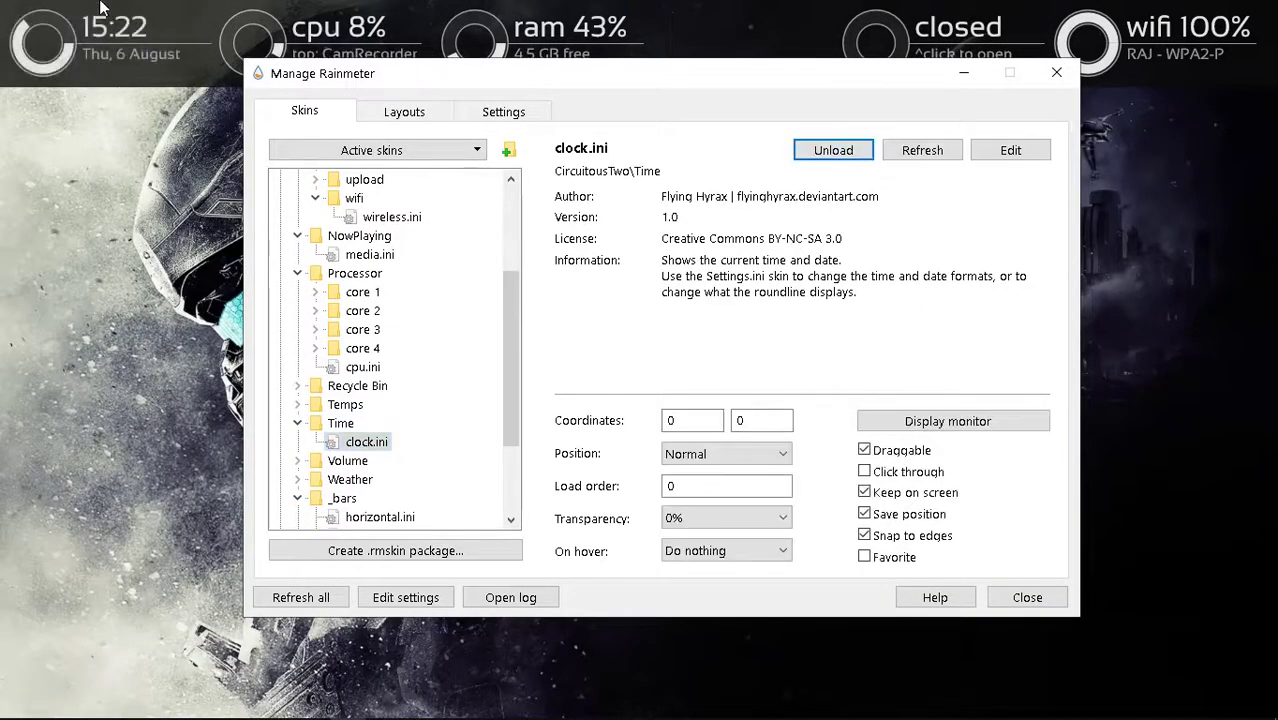
{"action": "scroll", "coordinate": [388, 366], "scroll_direction": "down", "scroll_amount": 1}
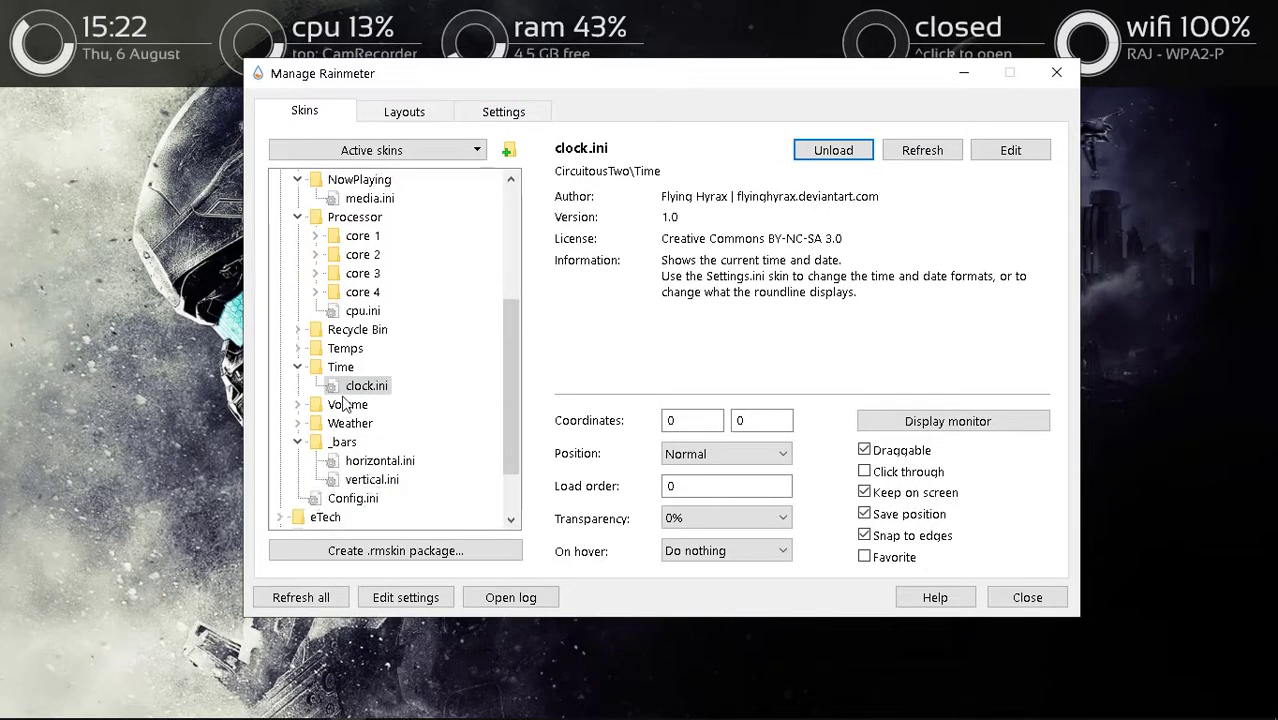
{"action": "left_click", "coordinate": [296, 404]}
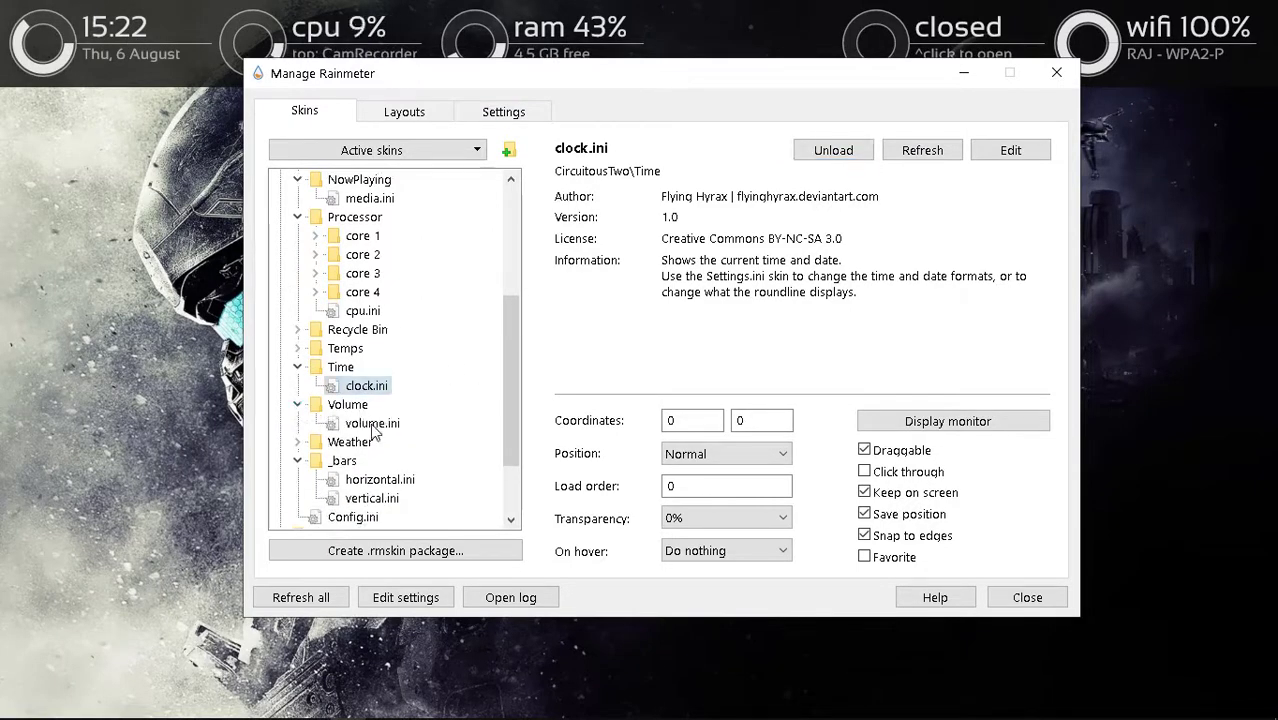
{"action": "left_click", "coordinate": [372, 424]}
{"action": "left_click", "coordinate": [828, 150]}
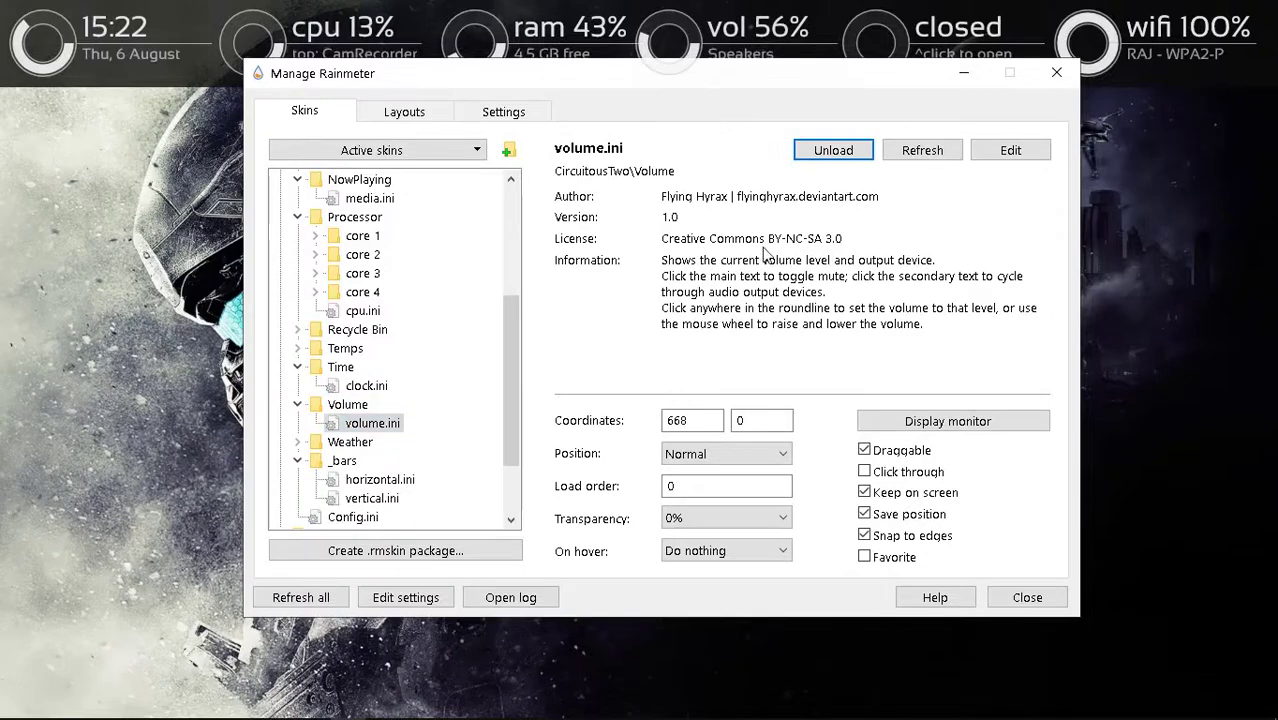
- Collapse the CircuitousTwo skin folder and expand the Spectrum V3 folder
{"action": "scroll", "coordinate": [395, 418], "scroll_direction": "down", "scroll_amount": 1}
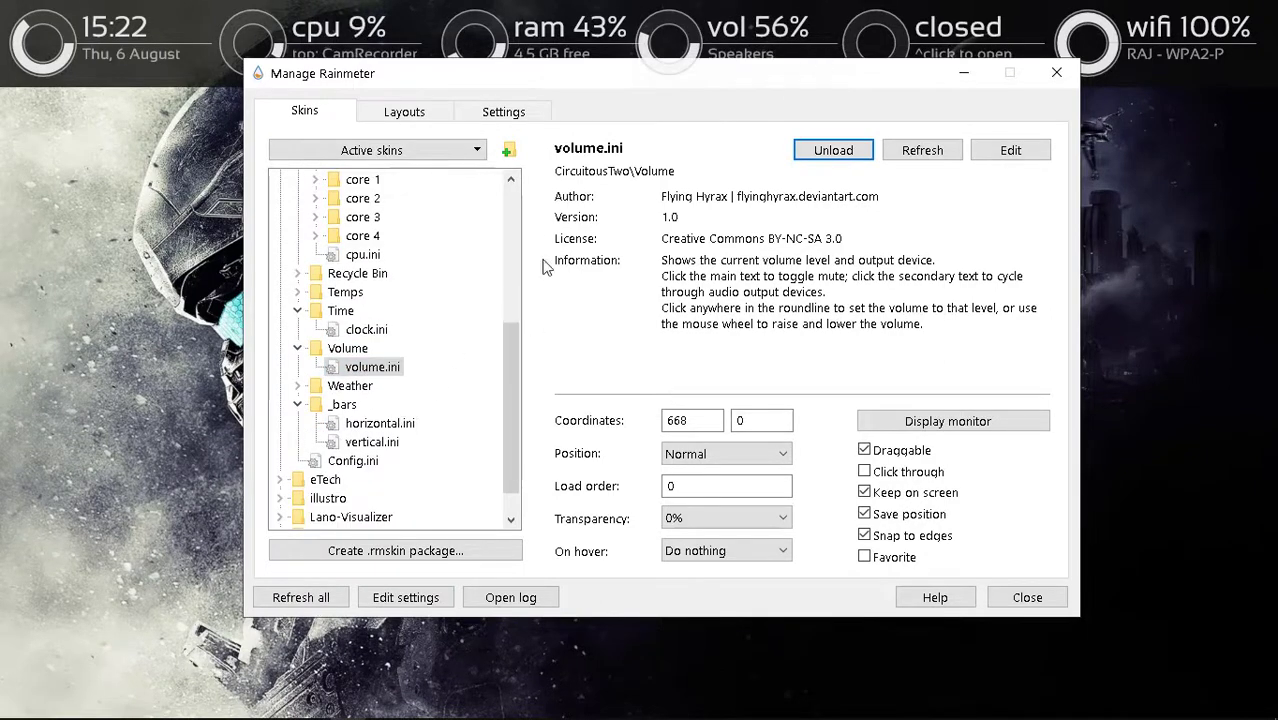
{"action": "scroll", "coordinate": [440, 320], "scroll_direction": "up", "scroll_amount": 6}
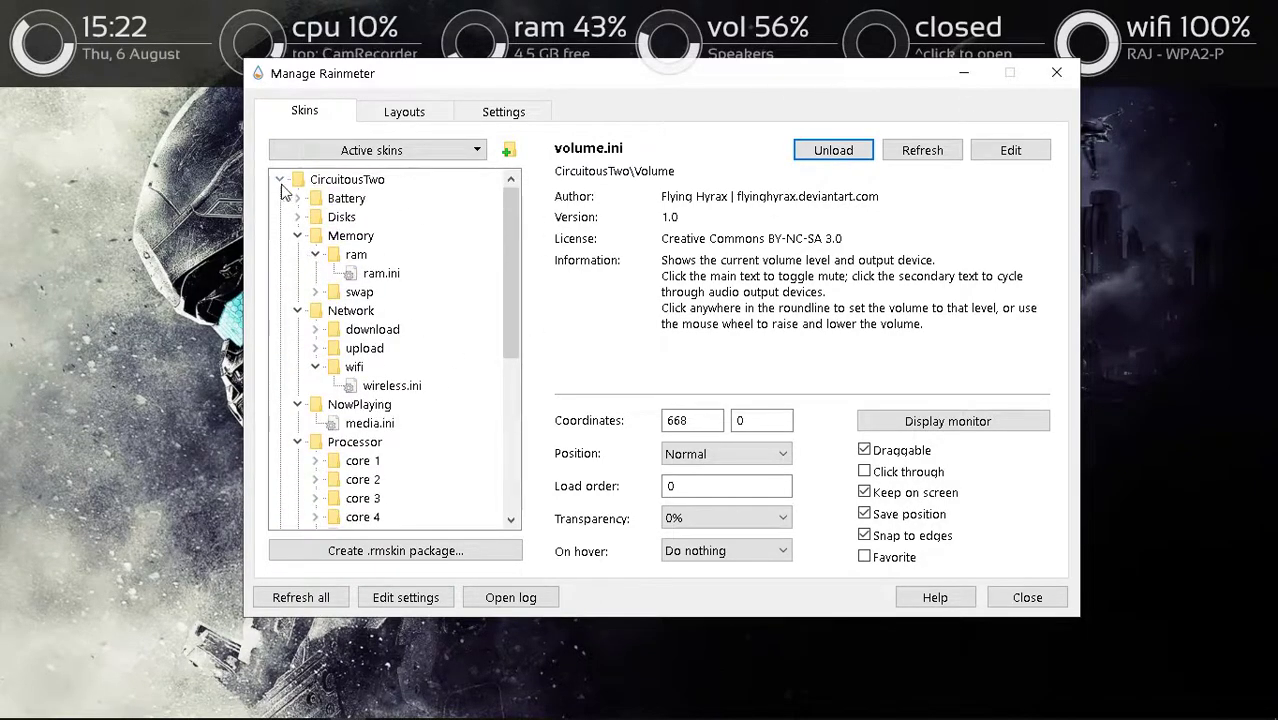
{"action": "left_click", "coordinate": [281, 179]}
{"action": "right_click", "coordinate": [296, 180]}
{"action": "left_click", "coordinate": [281, 310]}
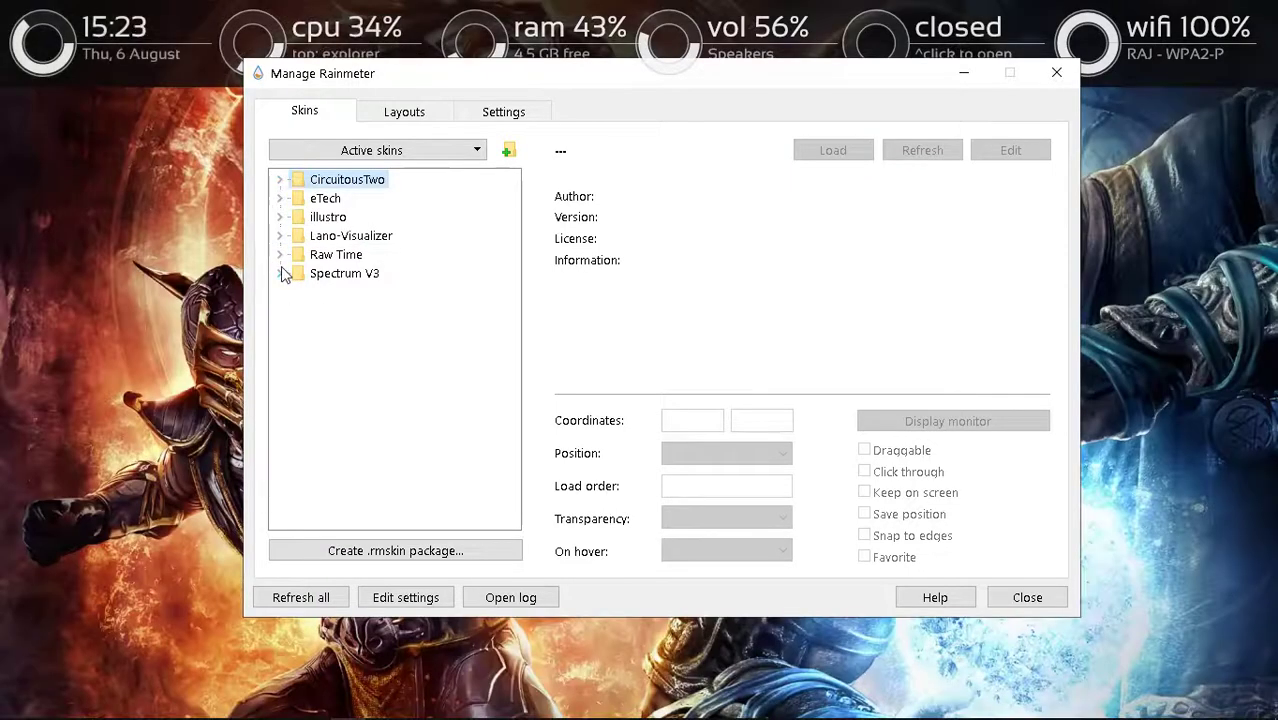
{"action": "left_click", "coordinate": [281, 274]}
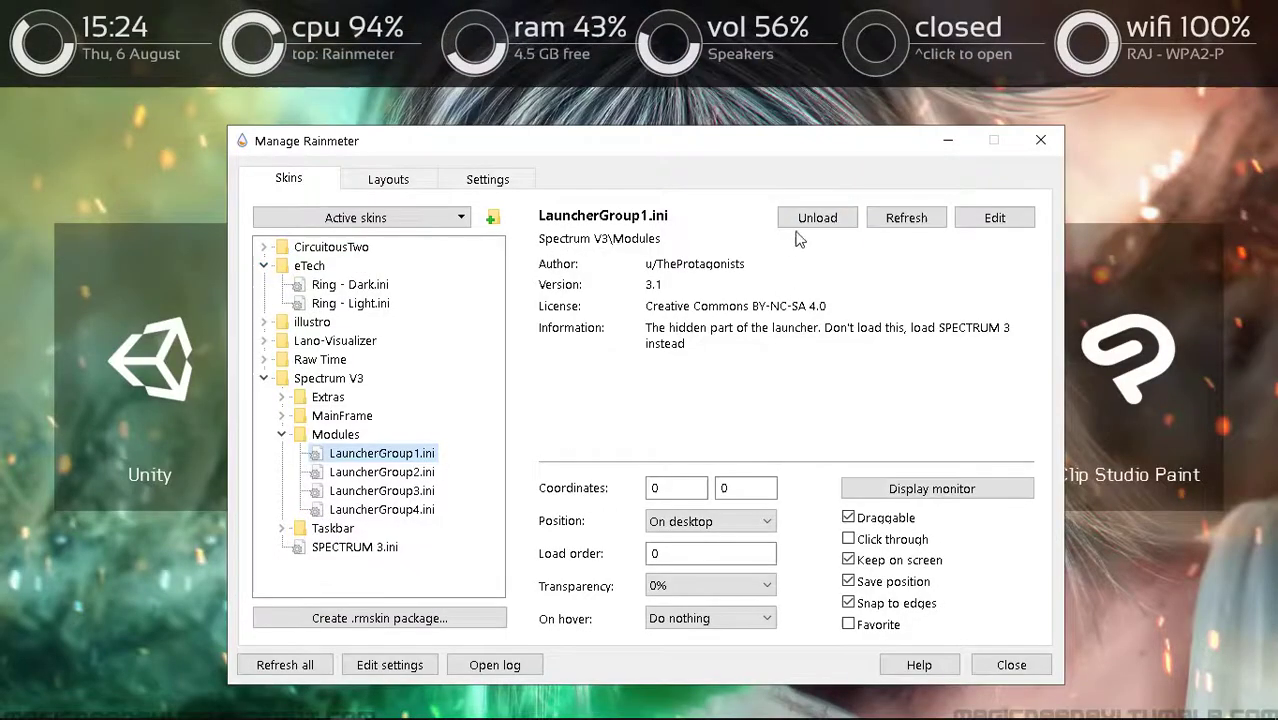
- Unload LauncherGroup1.ini from Spectrum V3\Modules, then load LauncherGroup4.ini and change its window position setting
{"action": "left_click", "coordinate": [840, 217]}
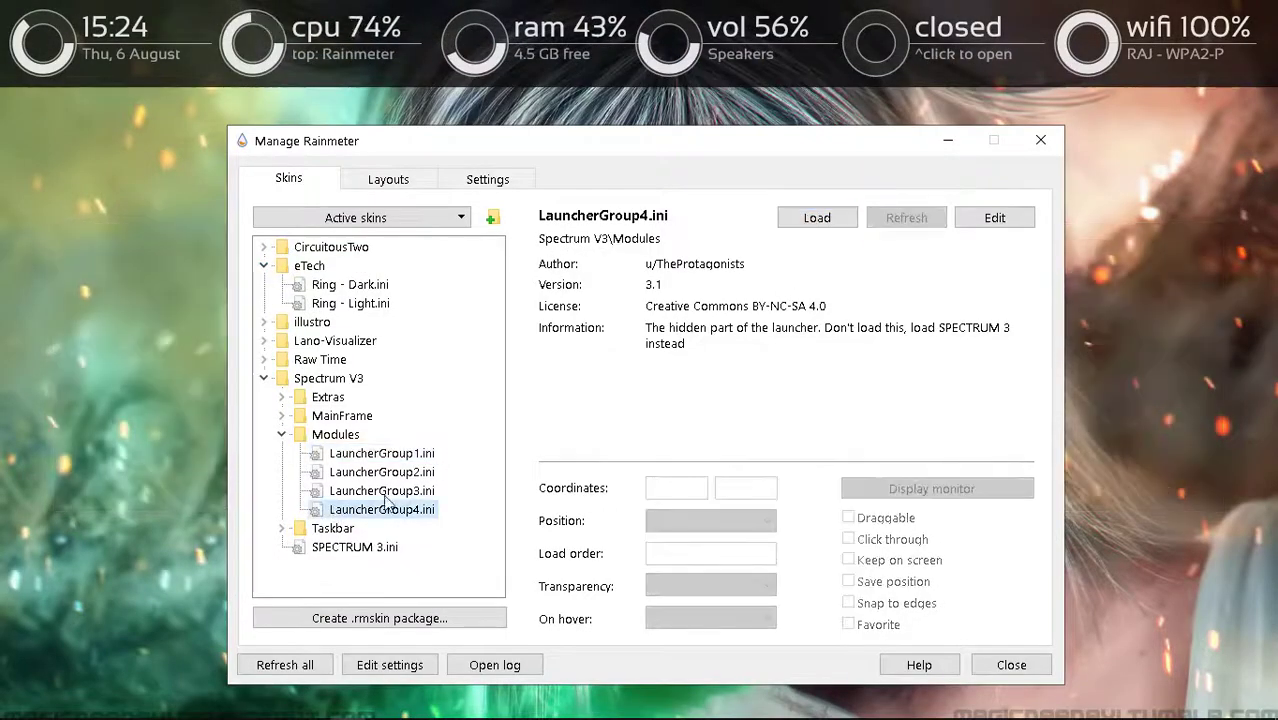
{"action": "left_click", "coordinate": [840, 217]}
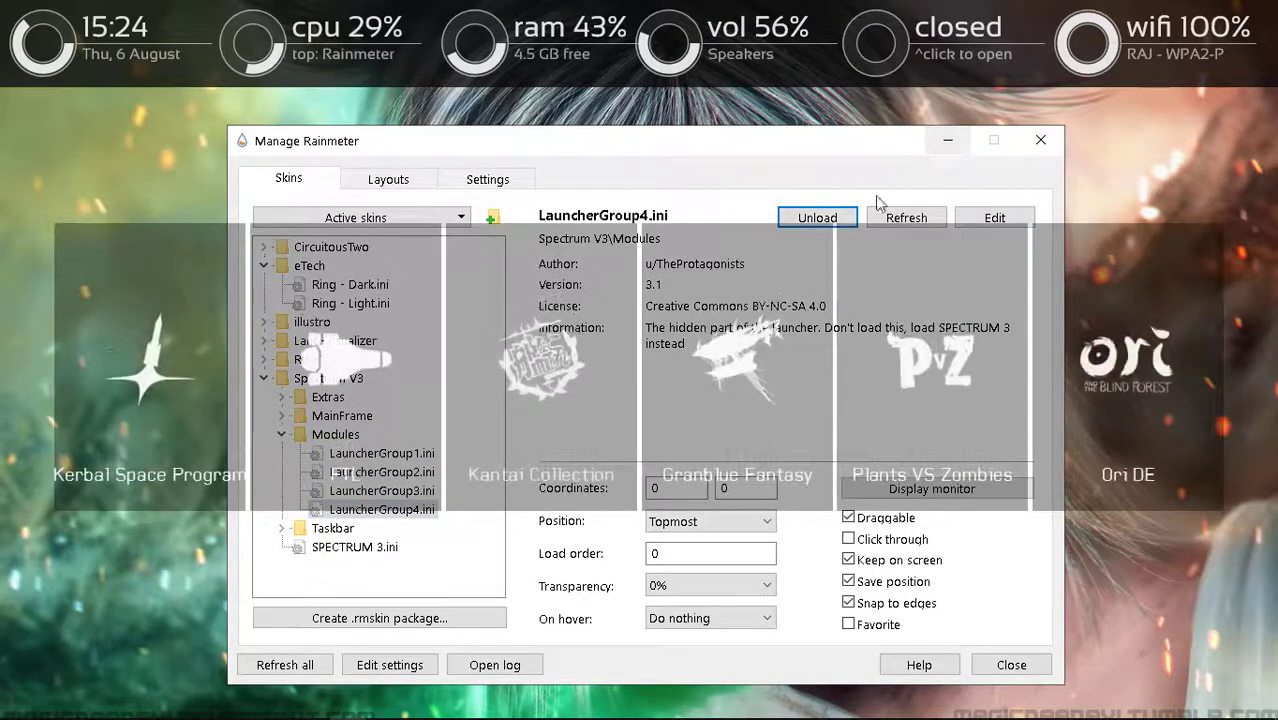
{"action": "left_click", "coordinate": [710, 521]}
{"action": "left_click", "coordinate": [690, 548]}
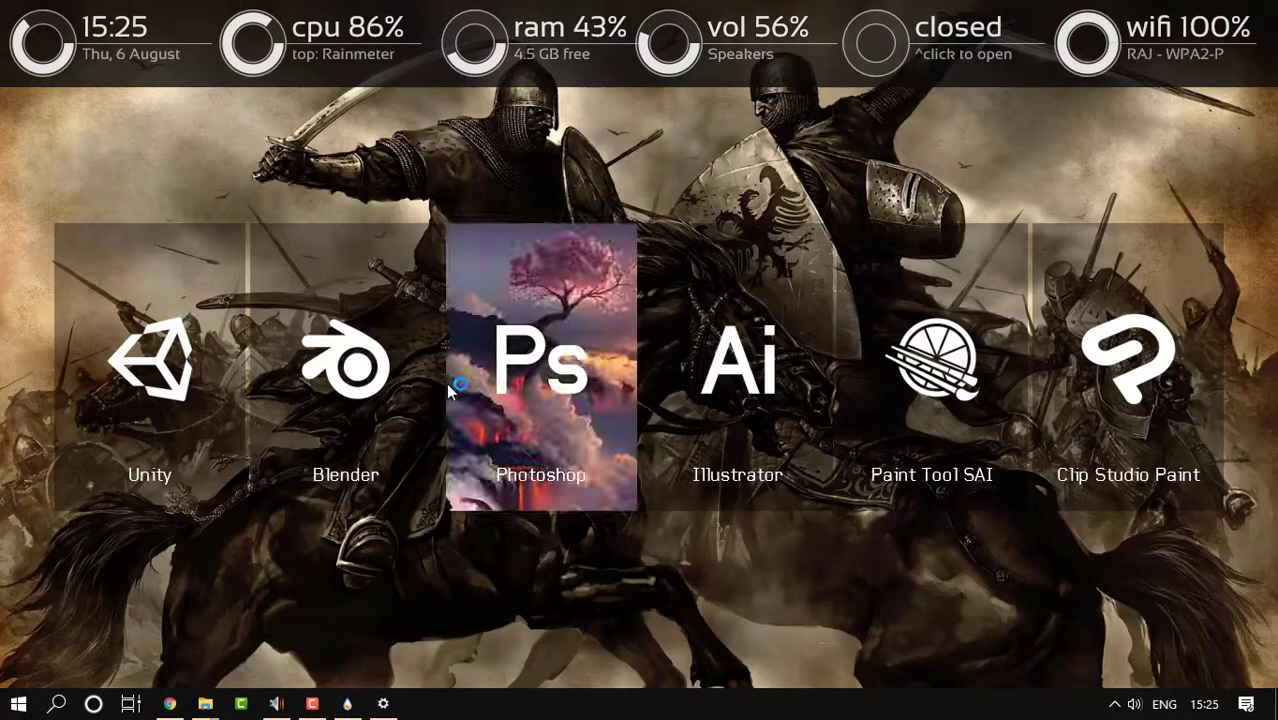
- Open the launcher settings file of the Spectrum V3 skin and examine the Group 1 launcher actions, names, icons and backgrounds
{"action": "right_click", "coordinate": [490, 382]}
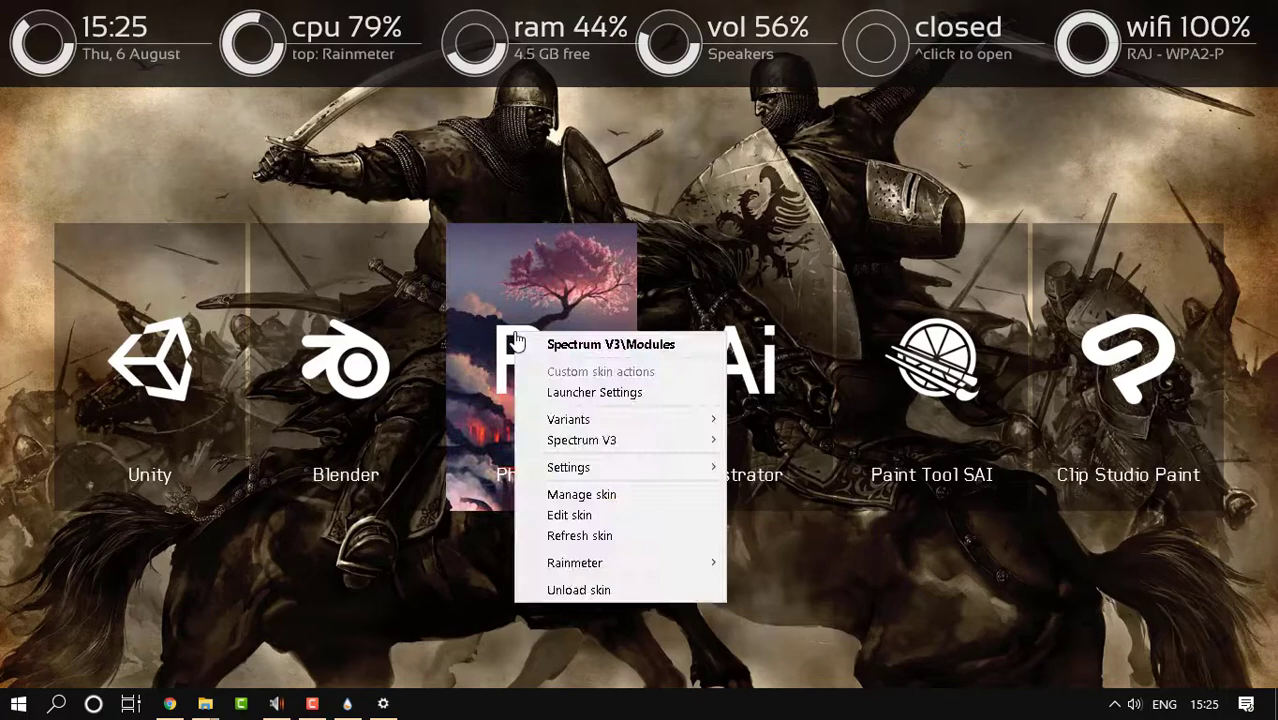
{"action": "left_click", "coordinate": [568, 393]}
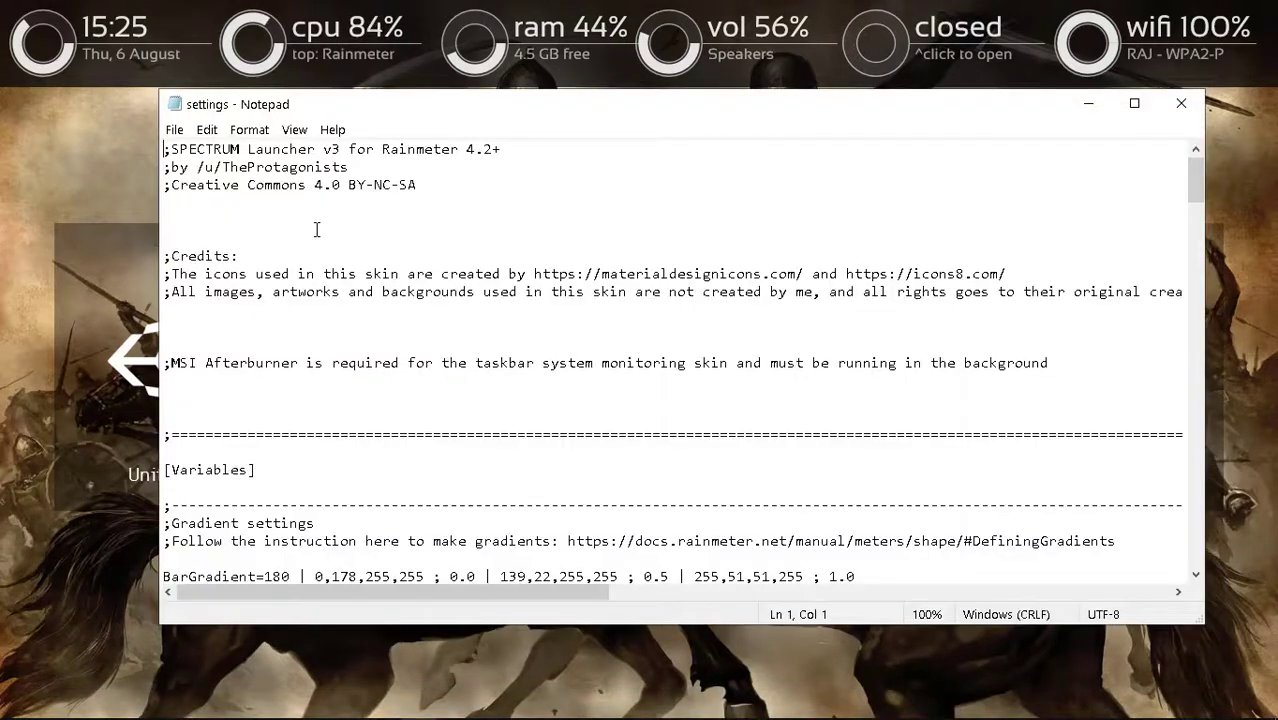
{"action": "scroll", "coordinate": [345, 250], "scroll_direction": "down", "scroll_amount": 7}
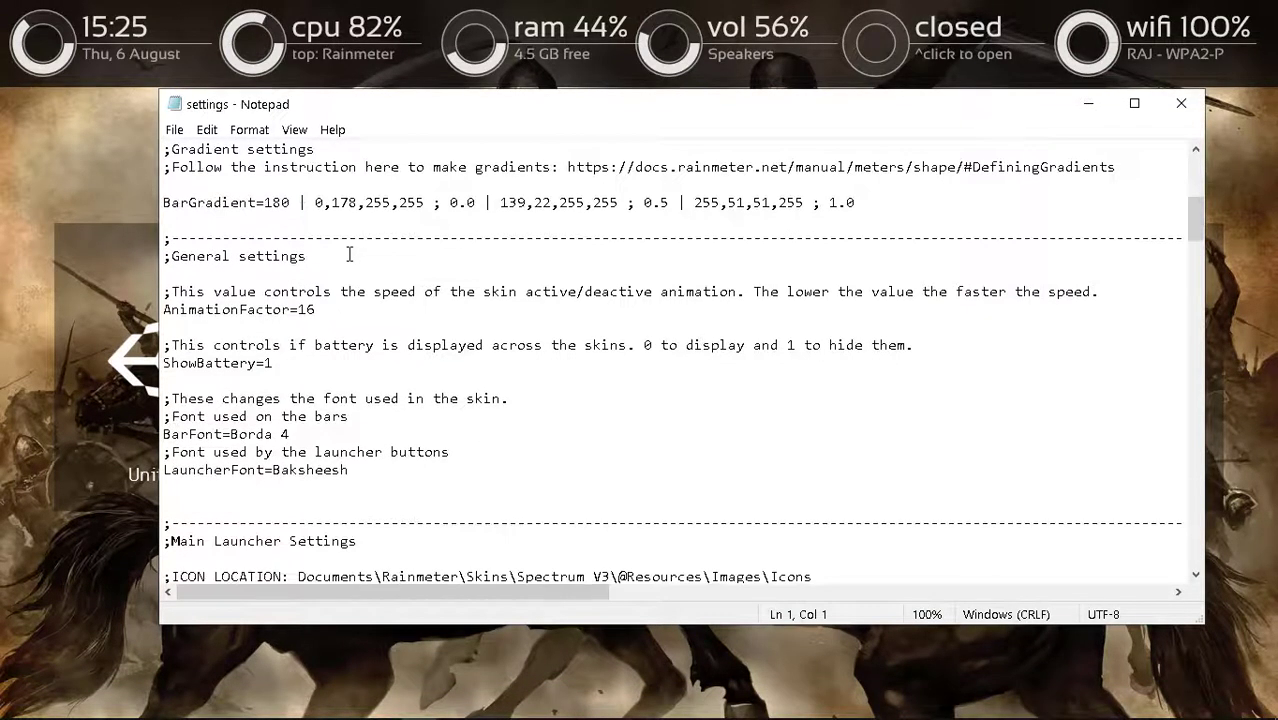
{"action": "scroll", "coordinate": [349, 255], "scroll_direction": "down", "scroll_amount": 12}
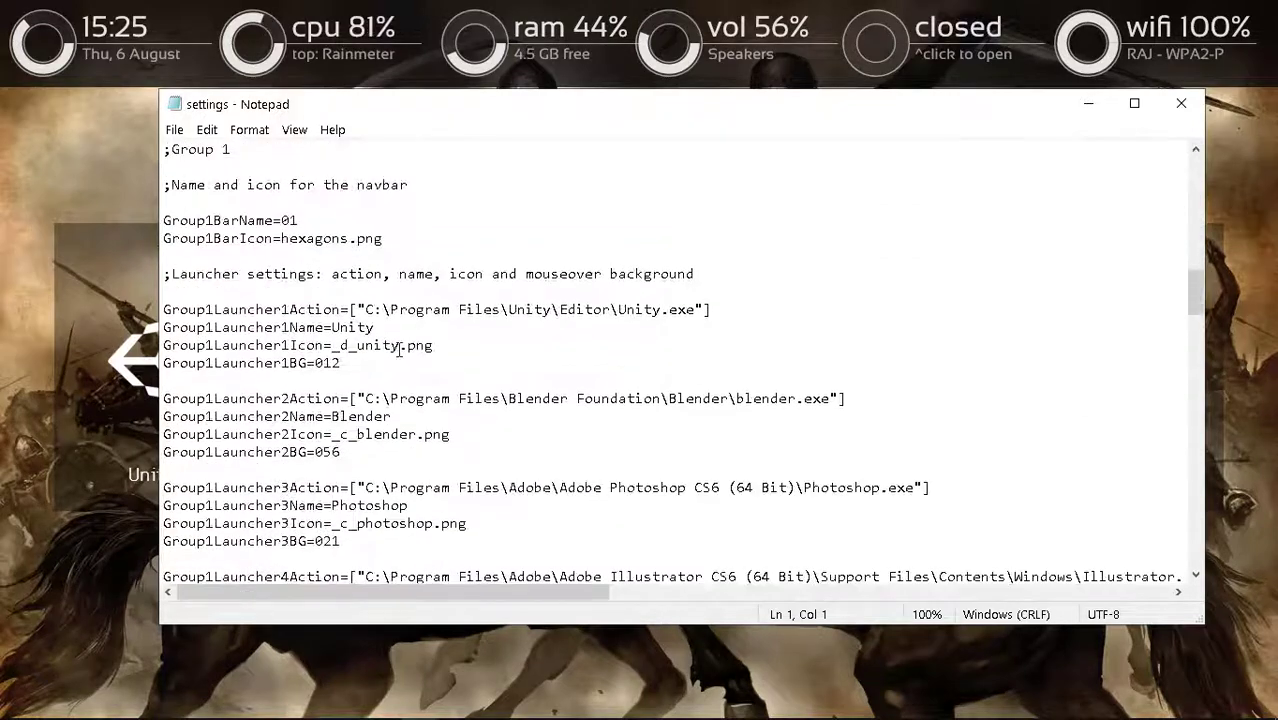
{"action": "scroll", "coordinate": [400, 347], "scroll_direction": "down", "scroll_amount": 1}
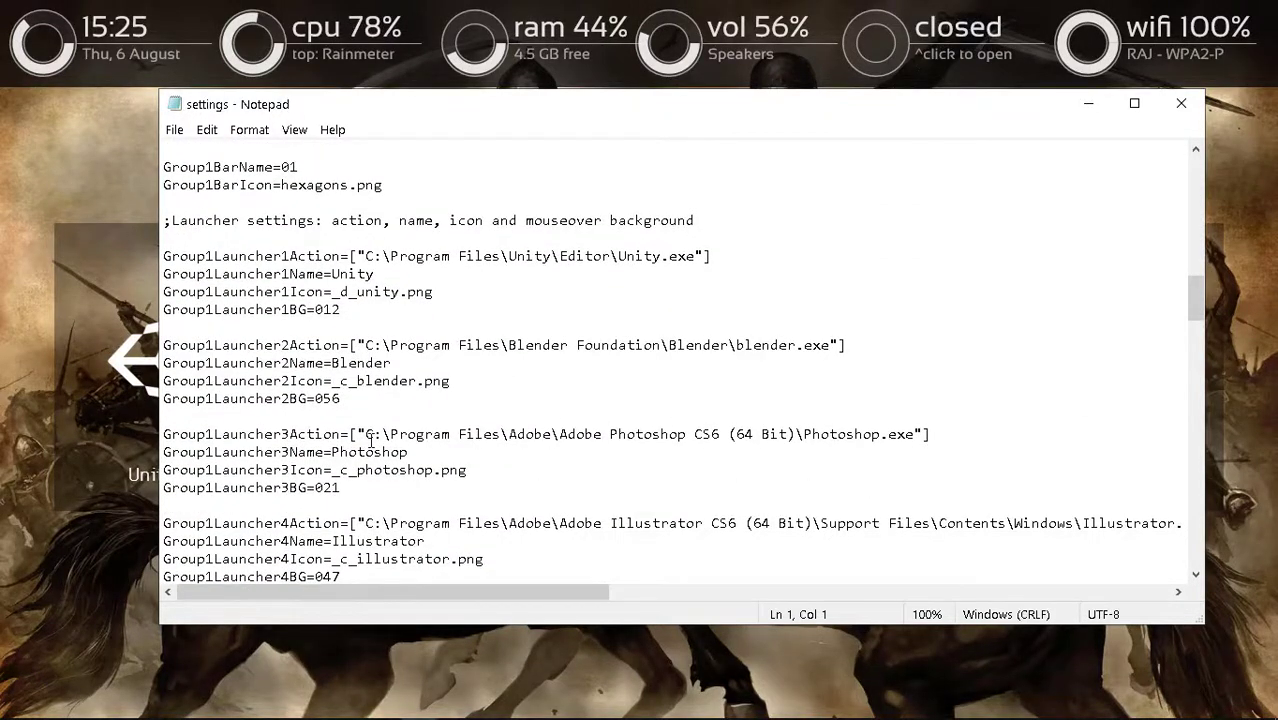
- Switch to File Explorer and open the folder C:\Program Files\Adobe\Adobe Photoshop CC 2017
{"action": "mouse_move", "coordinate": [210, 700]}
{"action": "left_click", "coordinate": [100, 635]}
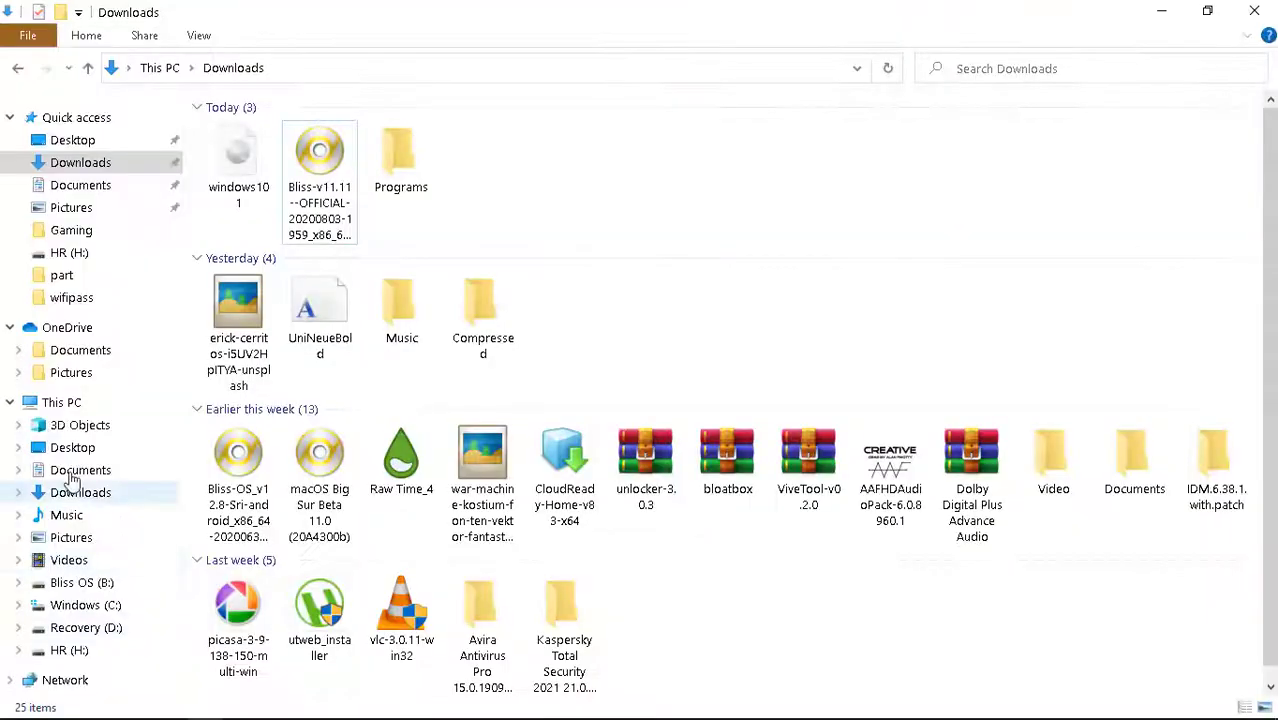
{"action": "left_click", "coordinate": [86, 605]}
{"action": "double_click", "coordinate": [265, 200]}
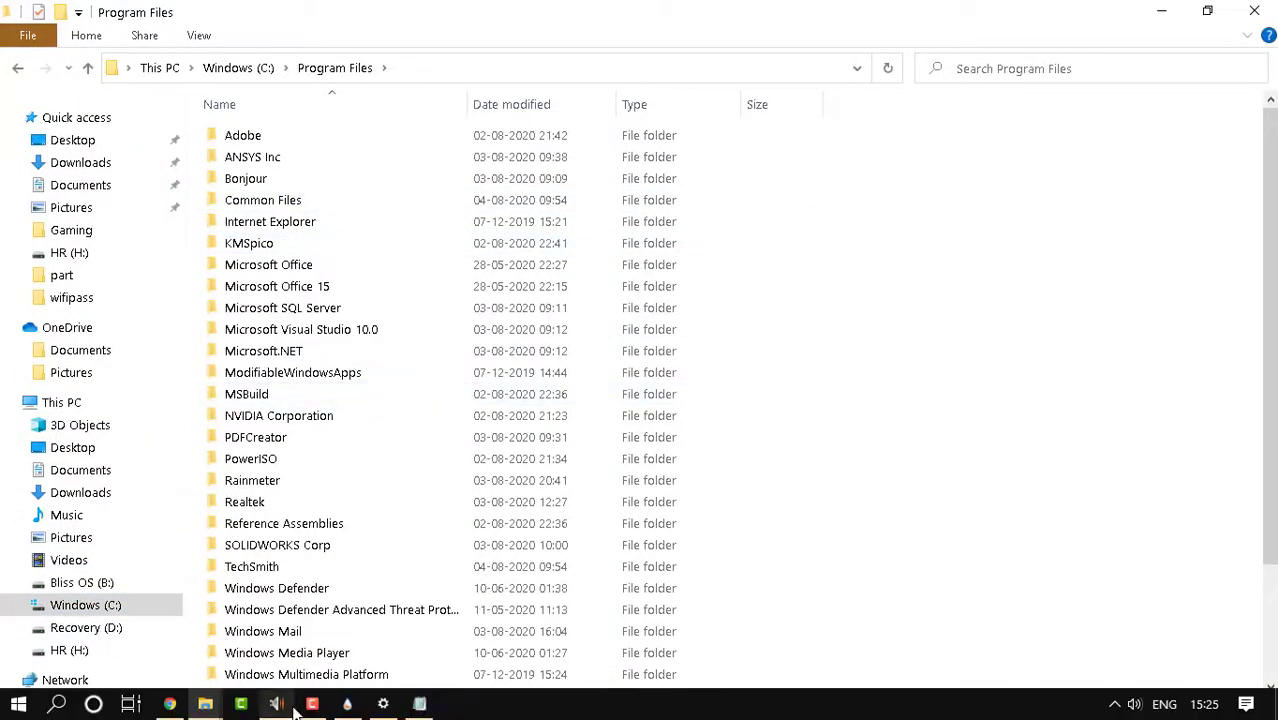
{"action": "left_click", "coordinate": [292, 706]}
{"action": "left_click", "coordinate": [1088, 103]}
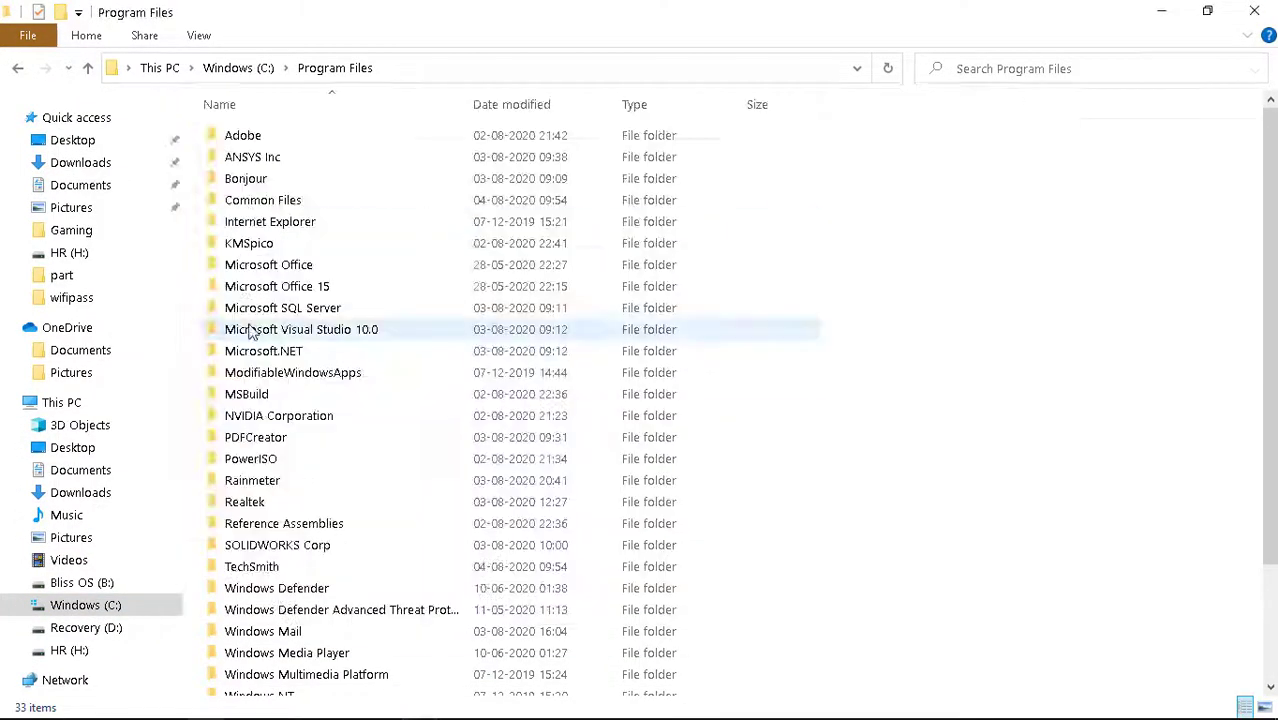
{"action": "double_click", "coordinate": [260, 134]}
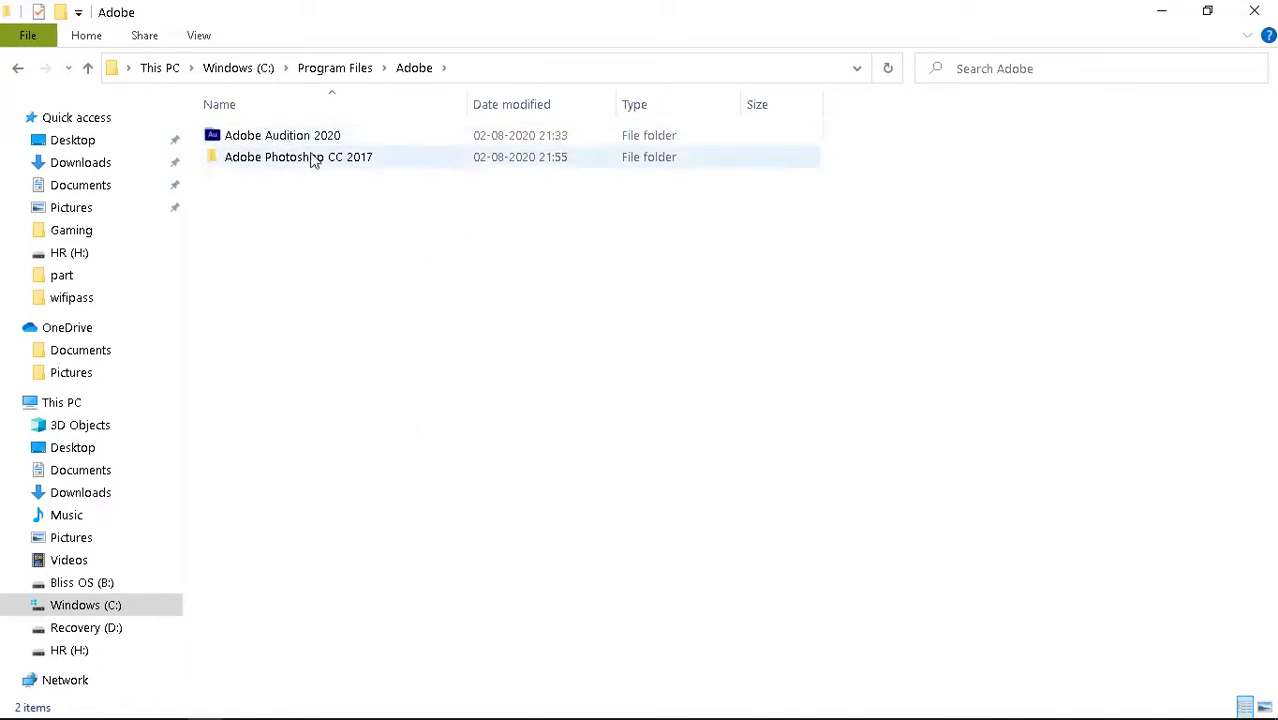
{"action": "double_click", "coordinate": [312, 157]}
{"action": "left_click", "coordinate": [448, 702]}
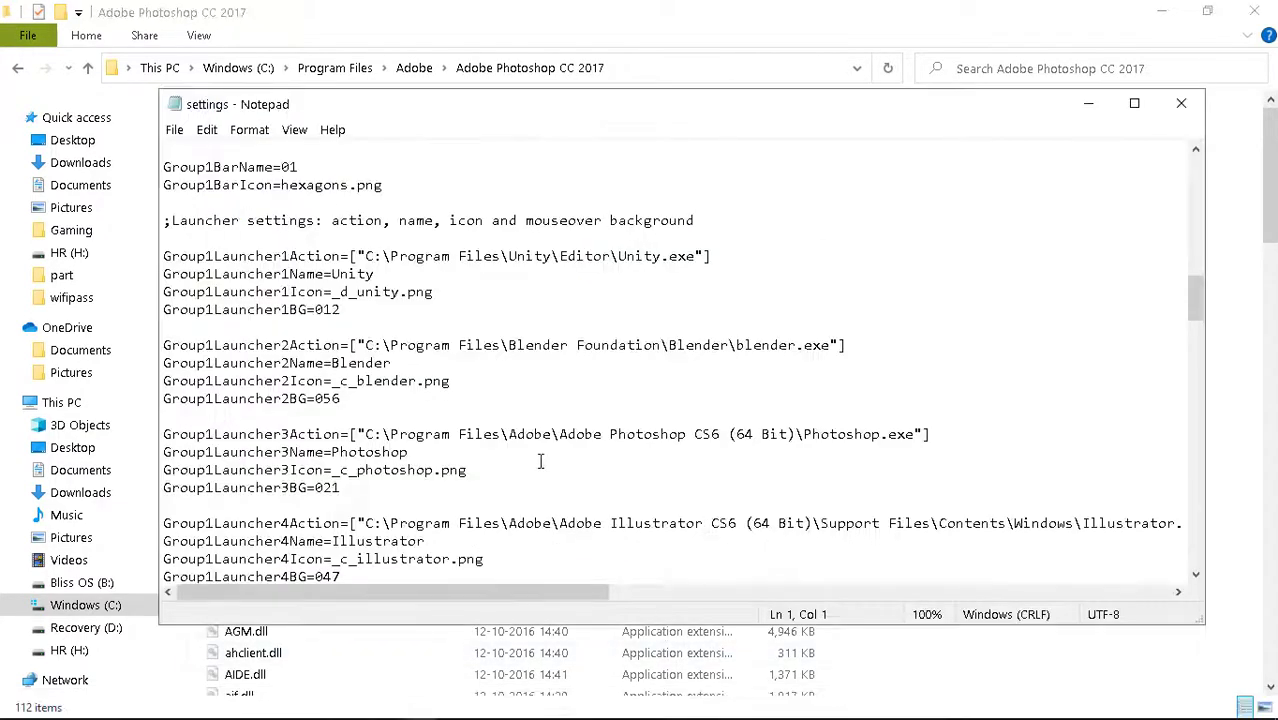
{"action": "left_click", "coordinate": [1075, 105]}
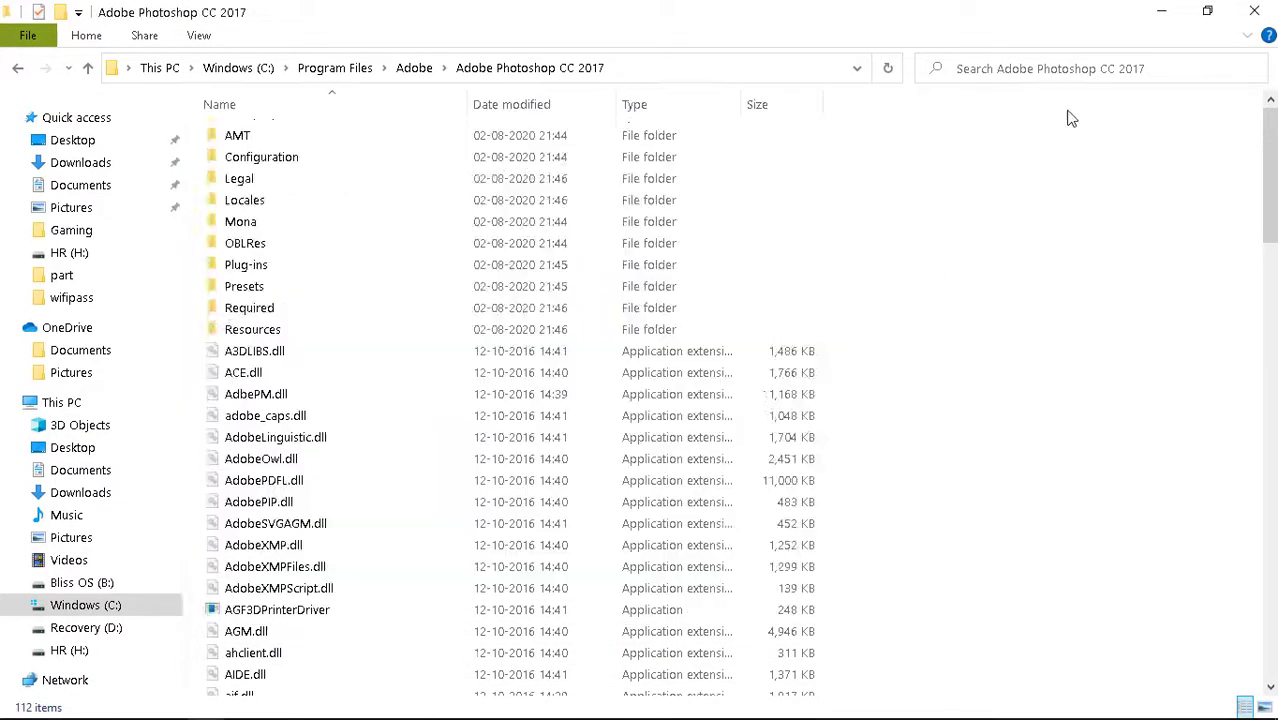
- Find the Photoshop application in the Adobe Photoshop CC 2017 folder and copy the location path from its properties
{"action": "scroll", "coordinate": [600, 380], "scroll_direction": "down", "scroll_amount": 20}
{"action": "left_click", "coordinate": [254, 490]}
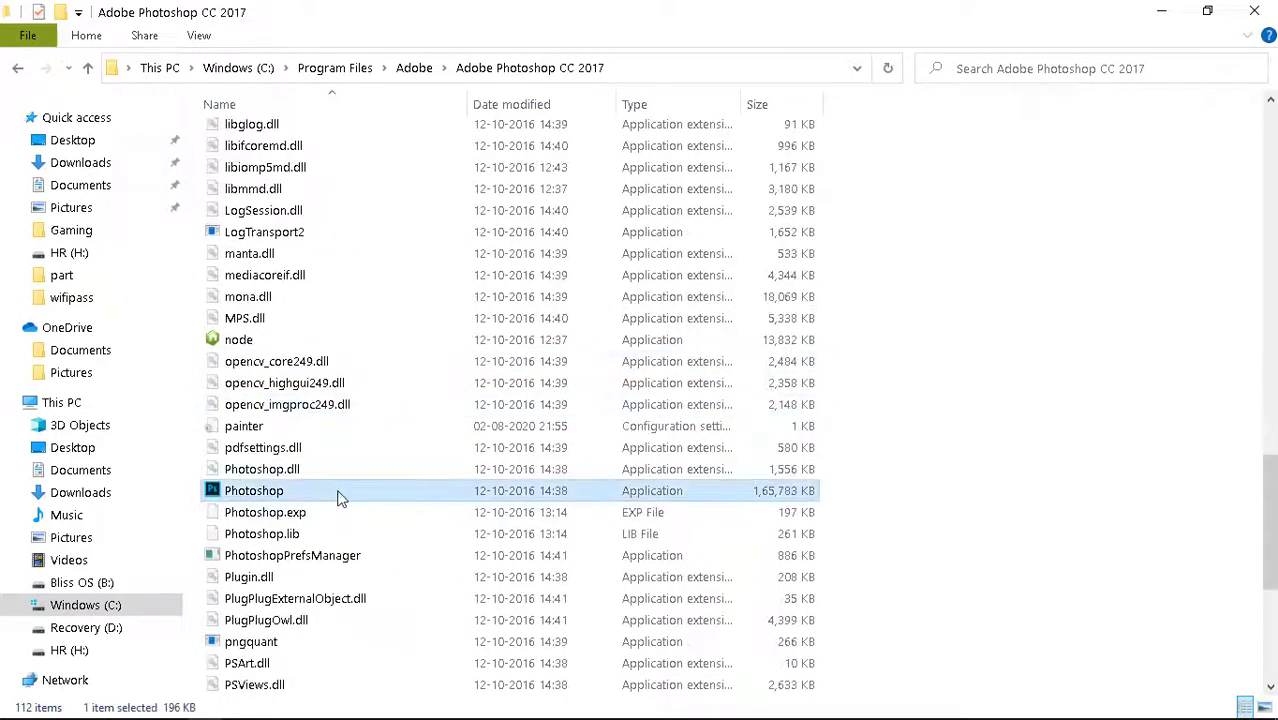
{"action": "right_click", "coordinate": [334, 490]}
{"action": "left_click", "coordinate": [497, 67]}
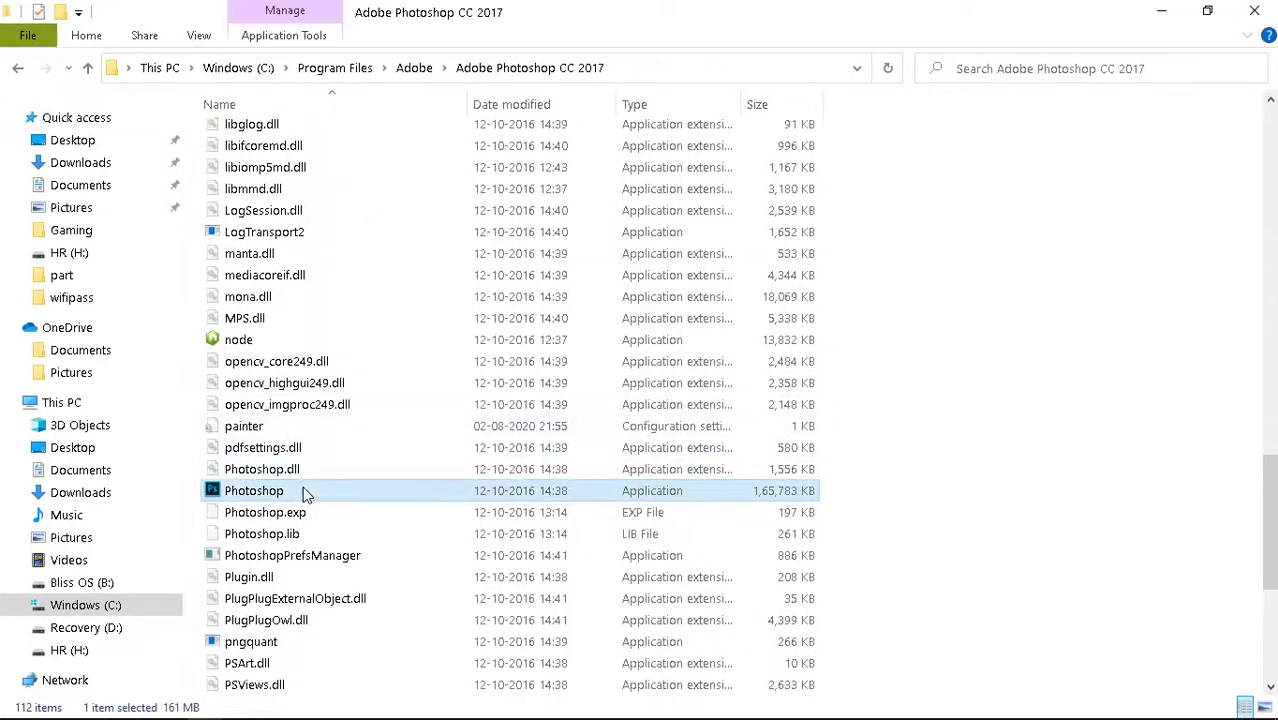
{"action": "left_click", "coordinate": [530, 67]}
{"action": "scroll", "coordinate": [386, 549], "scroll_direction": "down", "scroll_amount": 20}
{"action": "left_click", "coordinate": [260, 232]}
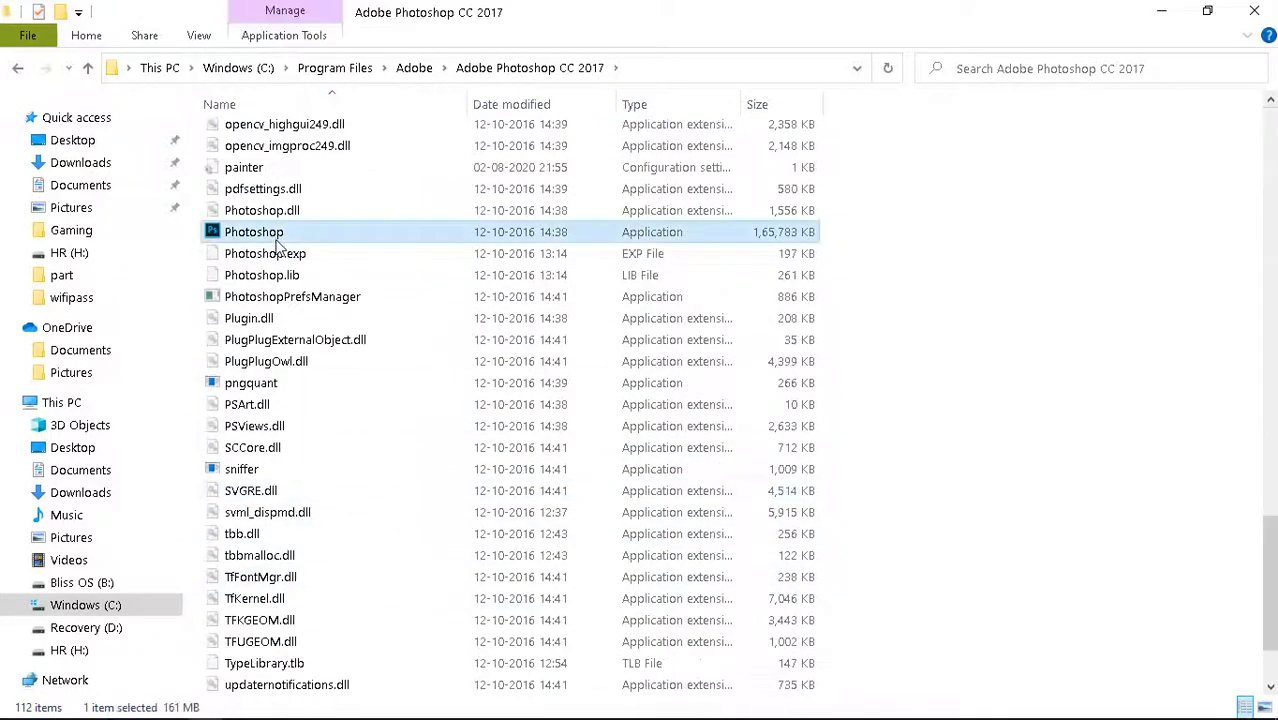
{"action": "right_click", "coordinate": [322, 330]}
{"action": "left_click", "coordinate": [382, 693]}
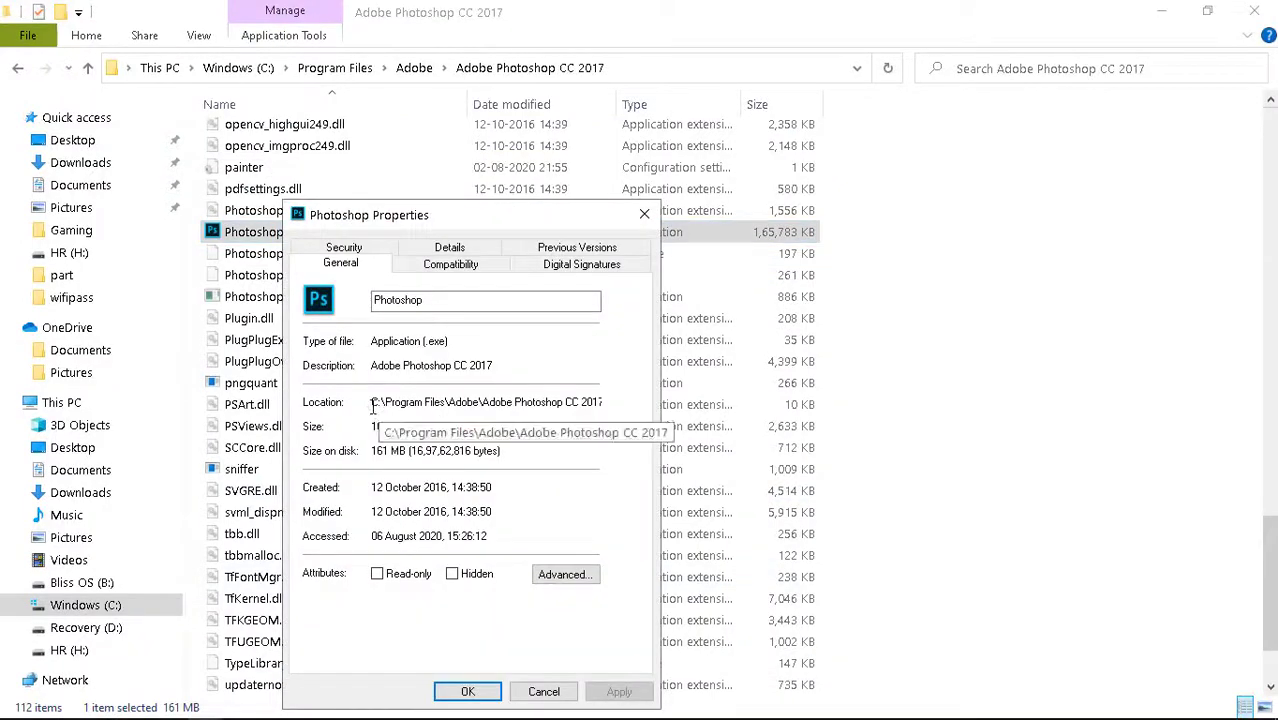
{"action": "right_click", "coordinate": [572, 397]}
{"action": "left_click", "coordinate": [610, 457]}
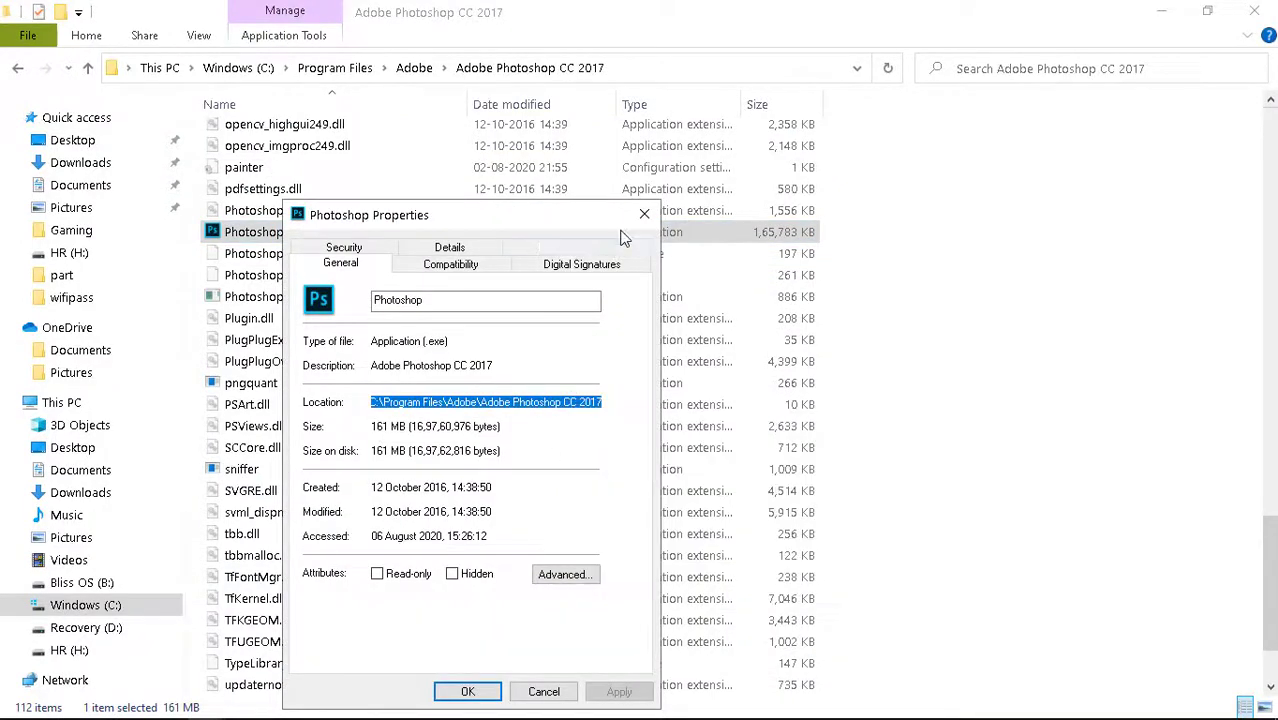
{"action": "left_click", "coordinate": [641, 217]}
- In the launcher settings file, replace the folder path in Group1Launcher3Action with C:\Program Files\Adobe\Adobe Photoshop CC 2017, keeping \Photoshop.exe
{"action": "left_click", "coordinate": [400, 704]}
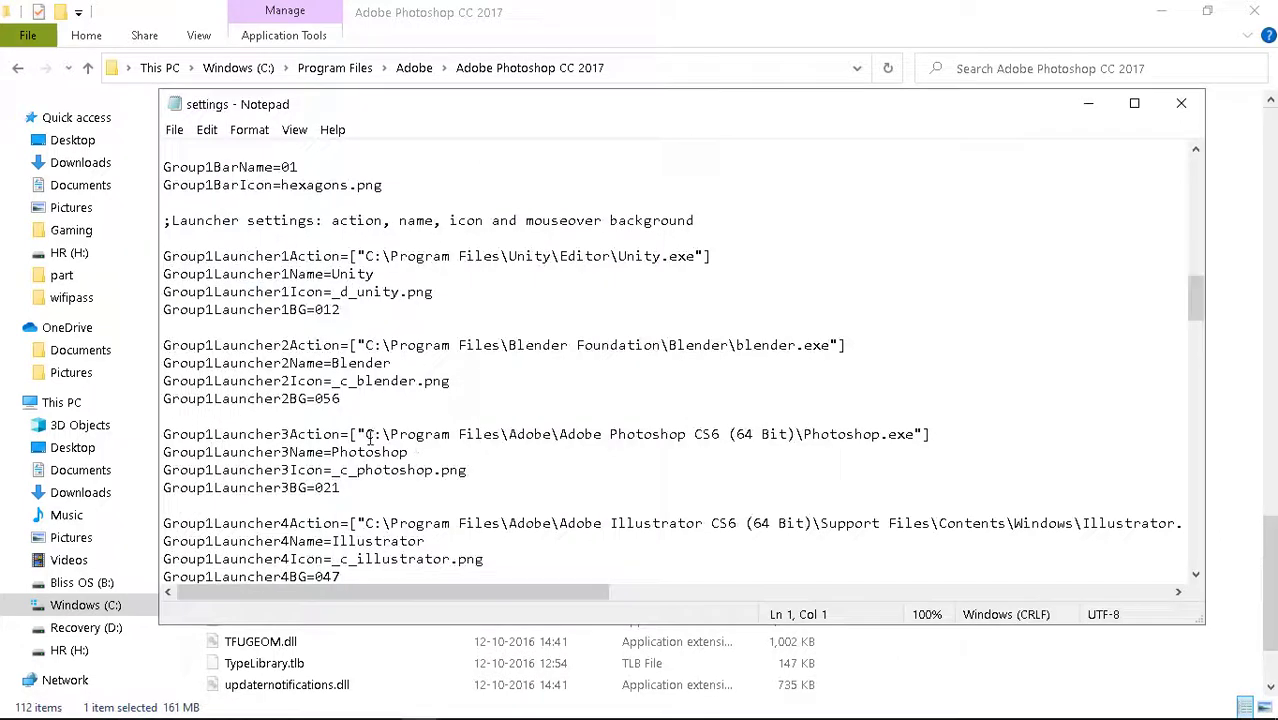
{"action": "left_click_drag", "start_coordinate": [366, 436], "coordinate": [862, 424]}
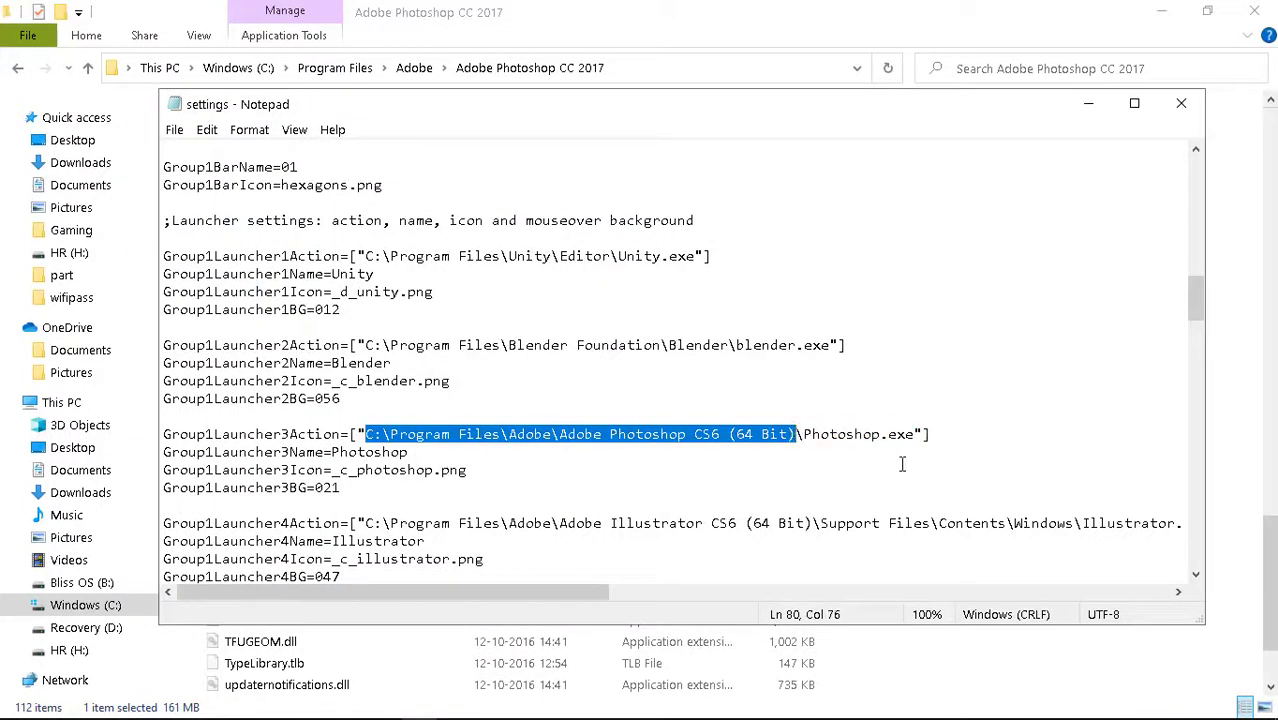
{"action": "key", "text": "ctrl+v"}
{"action": "left_click", "coordinate": [174, 130]}
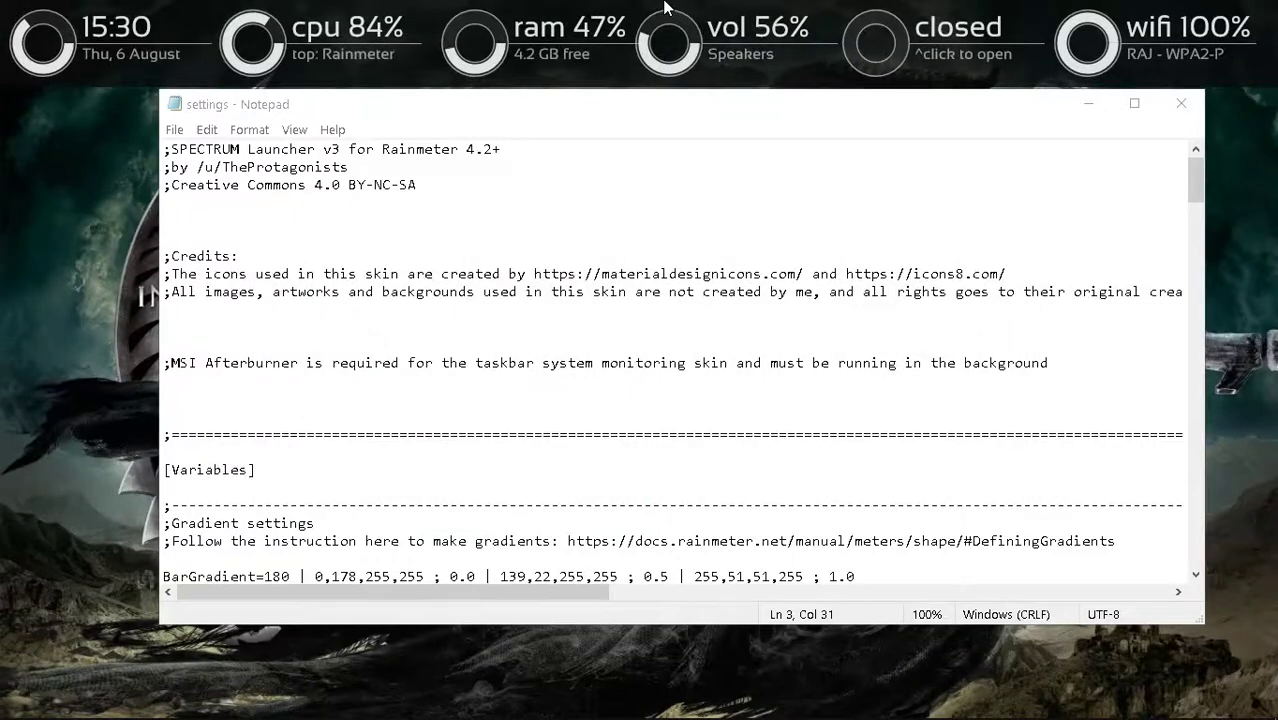
- Show the Spectrum launcher on the desktop and look through the launchers of groups 01, 02, 03 and 04
{"action": "mouse_move", "coordinate": [665, 9]}
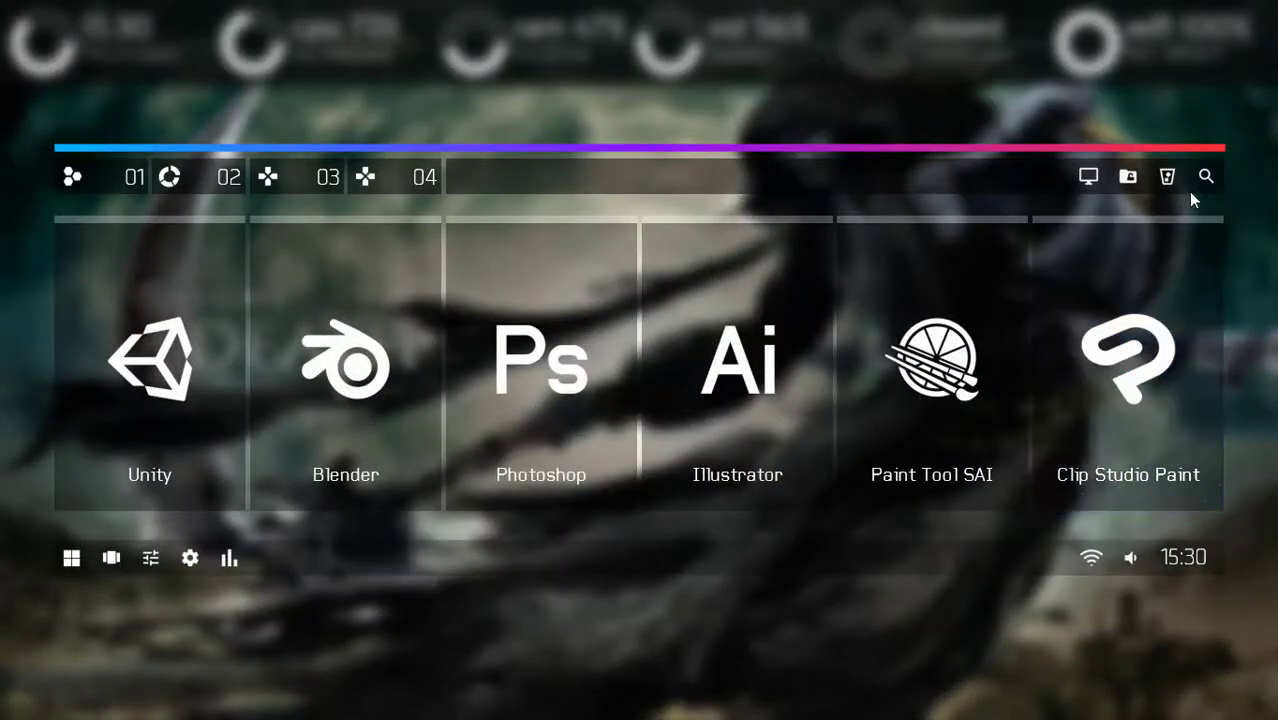
{"action": "left_click", "coordinate": [172, 177]}
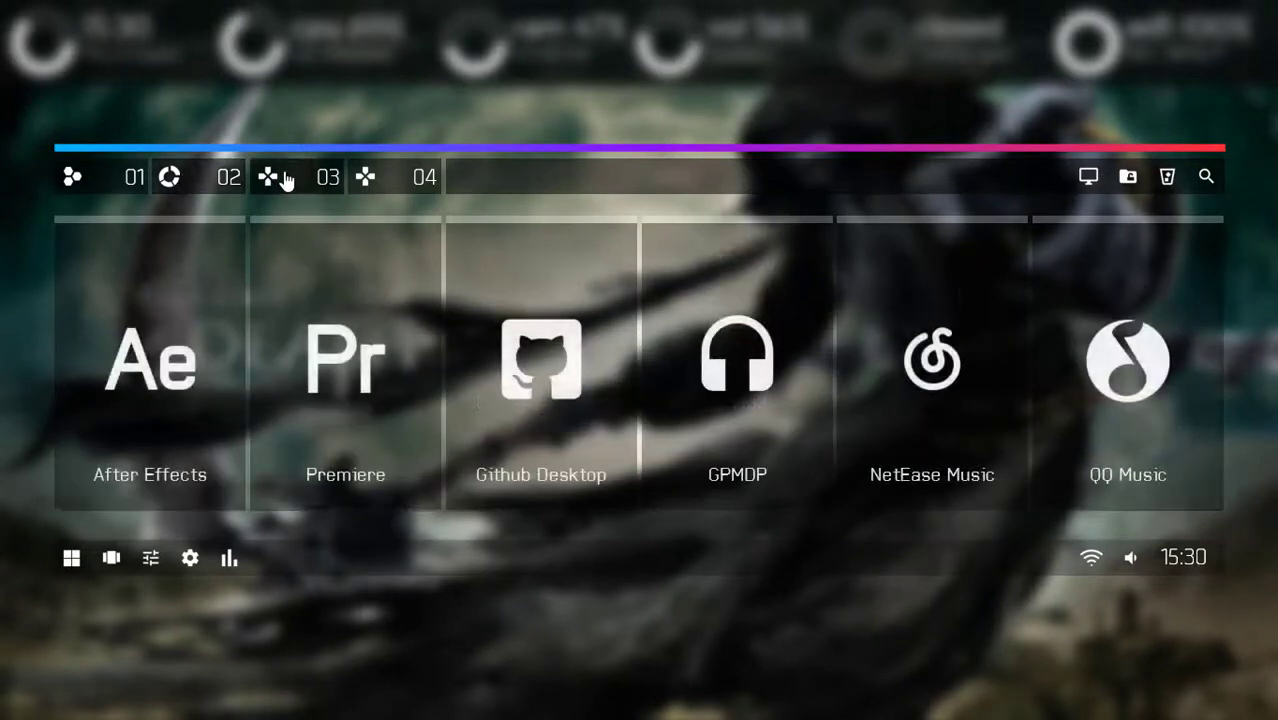
{"action": "left_click", "coordinate": [285, 178]}
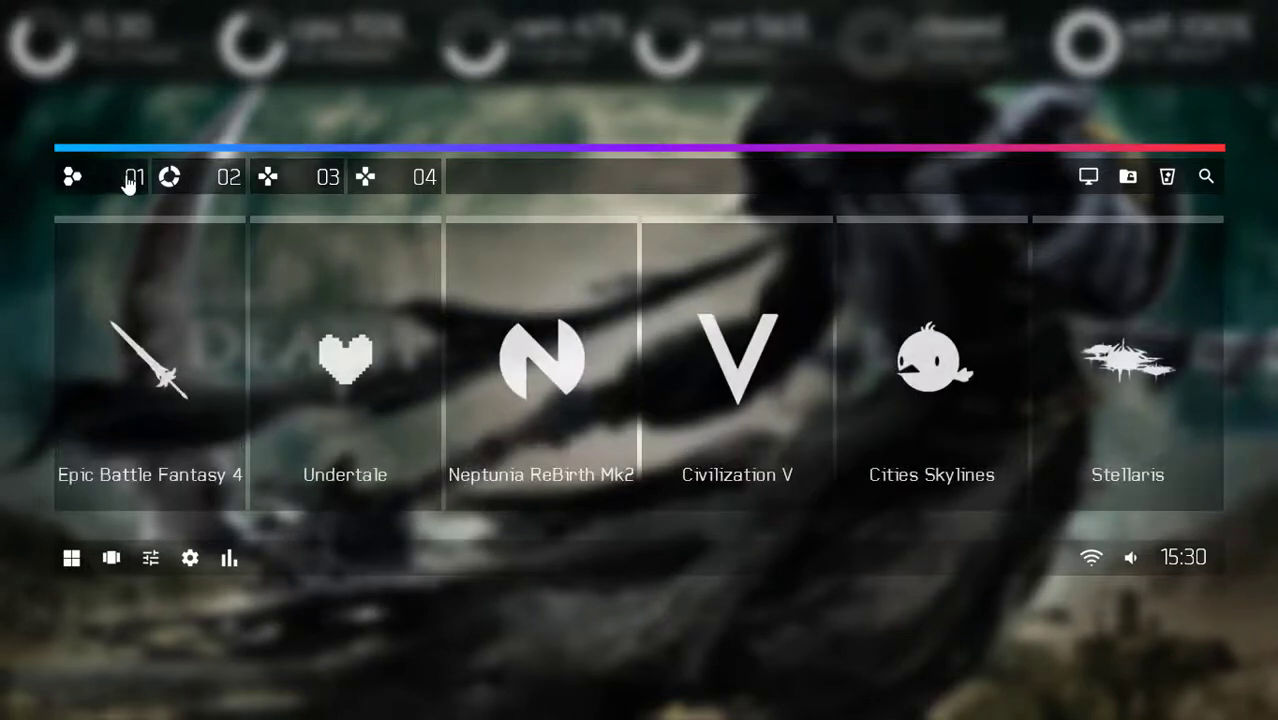
{"action": "left_click", "coordinate": [129, 181]}
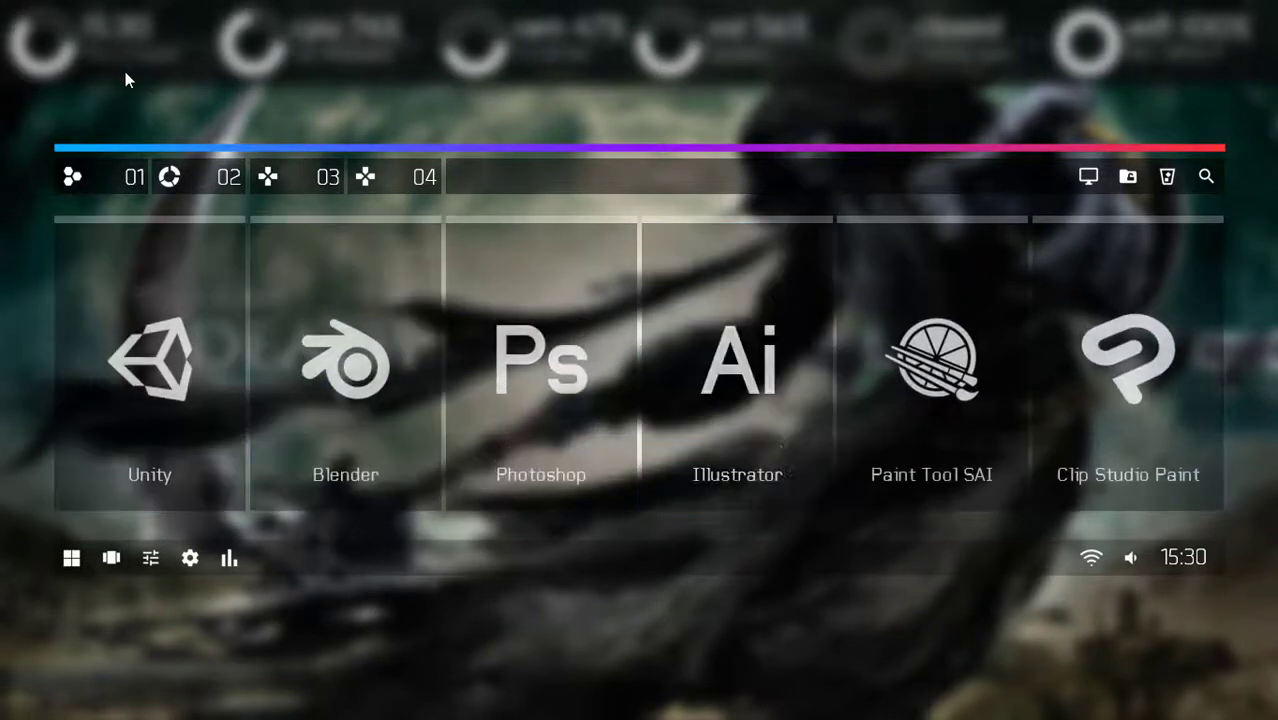
{"action": "left_click", "coordinate": [190, 177]}
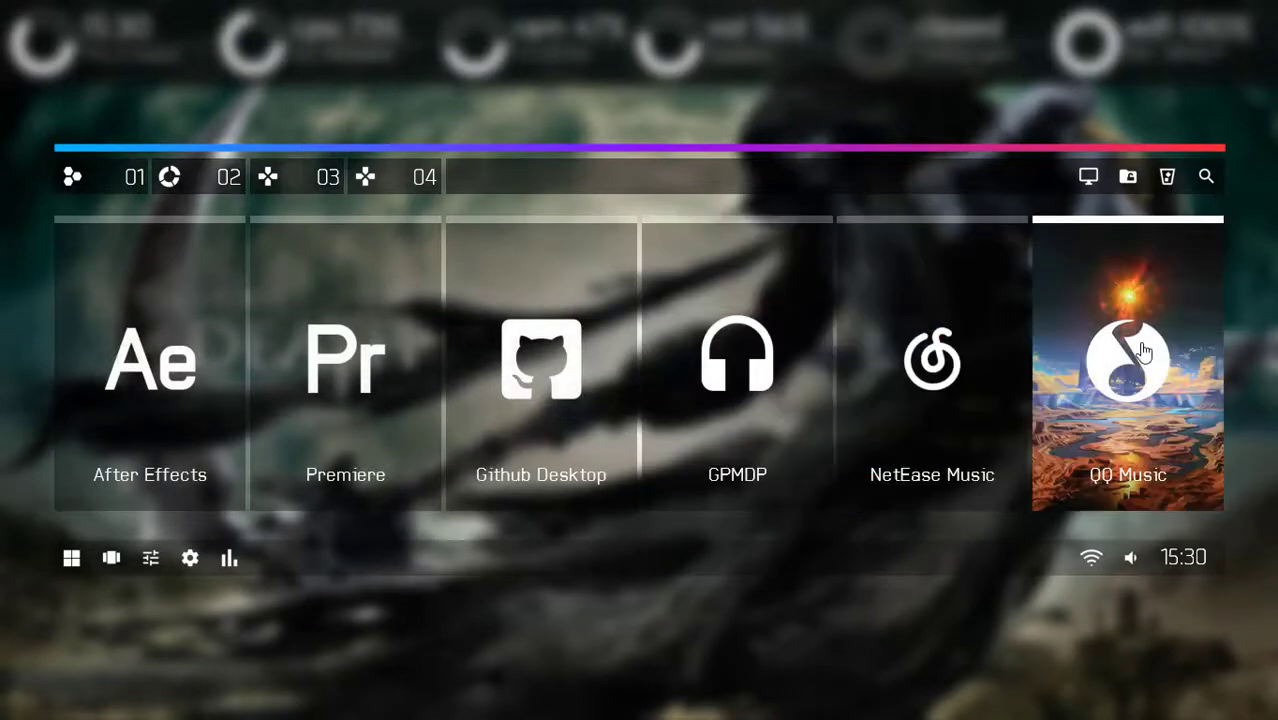
{"action": "left_click", "coordinate": [414, 192]}
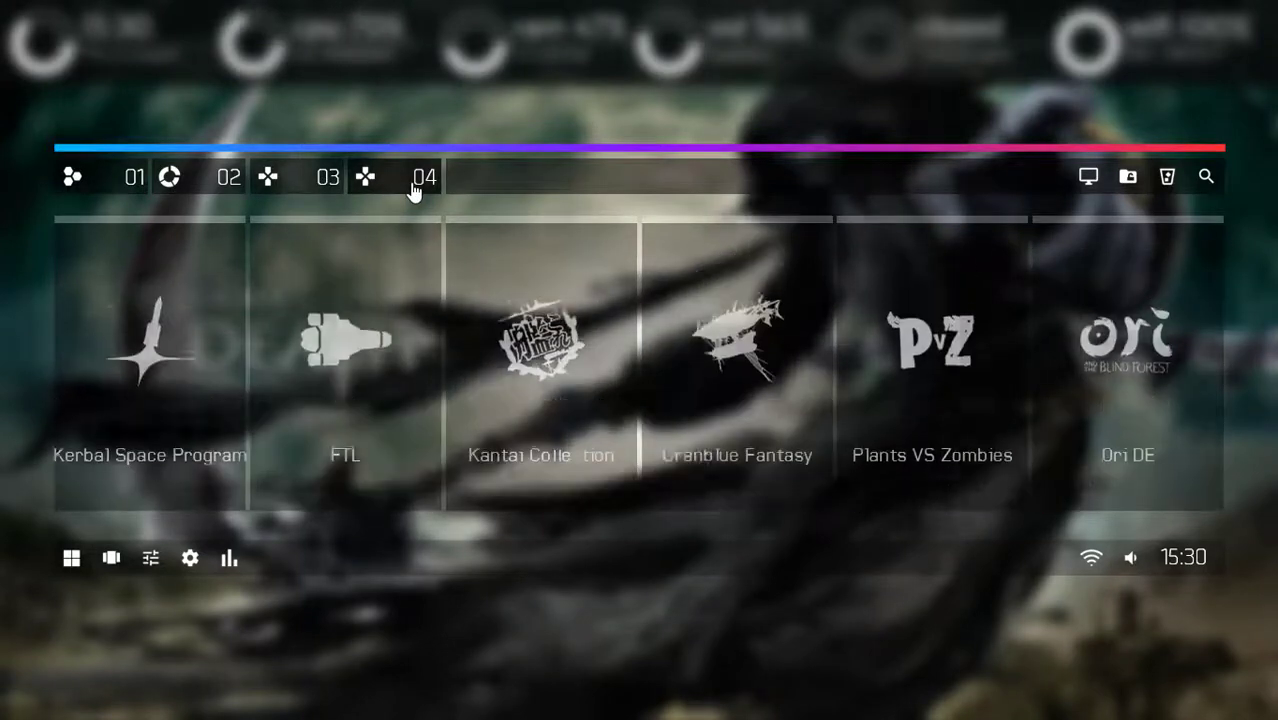
{"action": "left_click", "coordinate": [127, 191]}
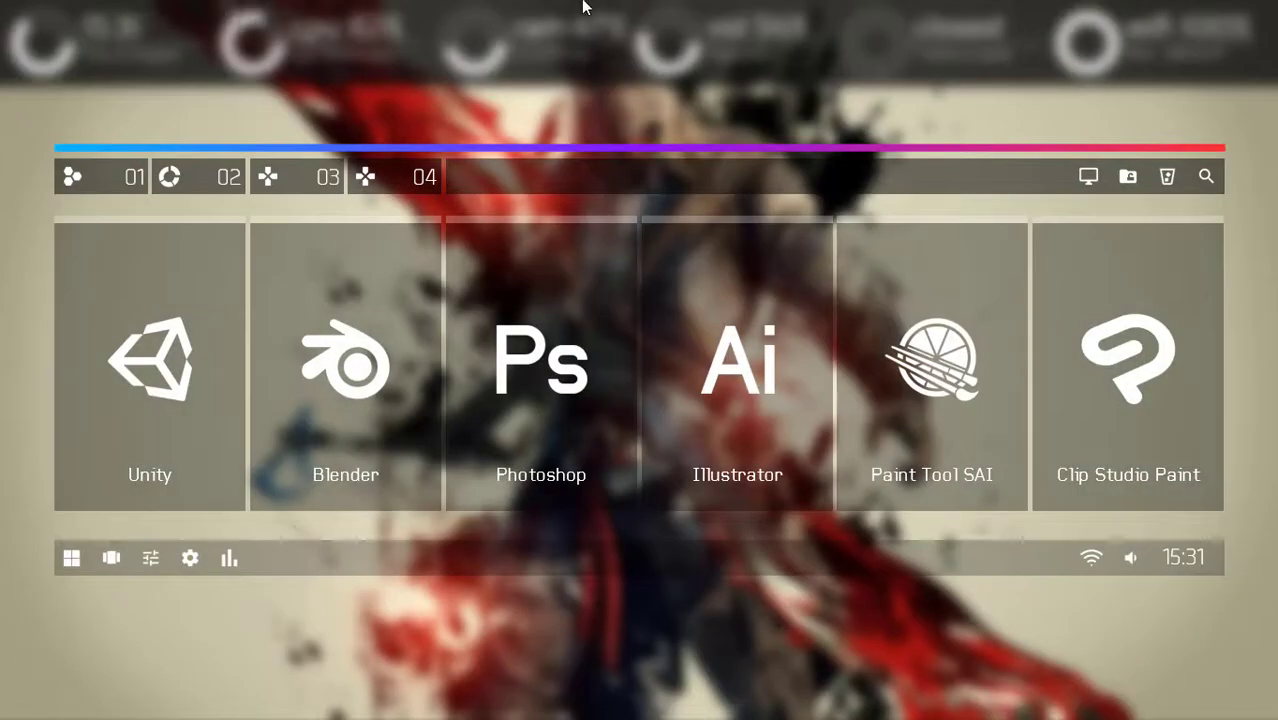
- Hide the Spectrum launcher, show it once more over the desktop, and hide it again
{"action": "left_click", "coordinate": [594, 80]}
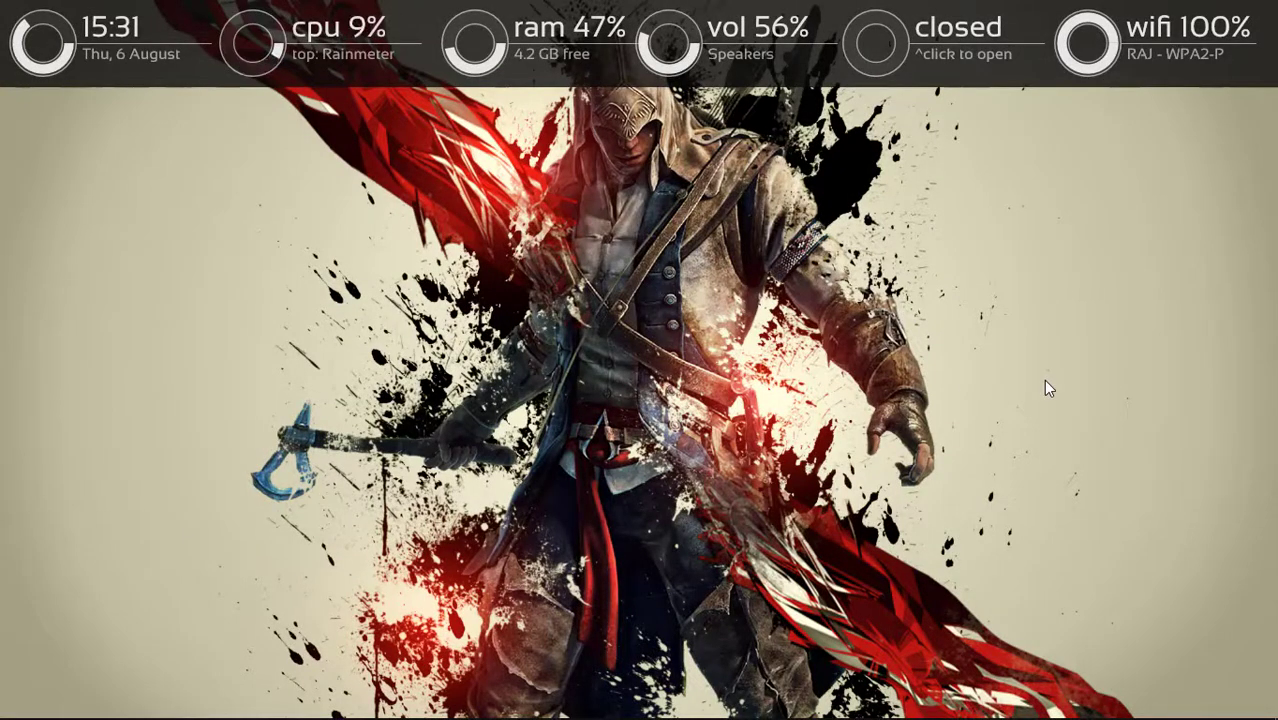
{"action": "mouse_move", "coordinate": [320, 5]}
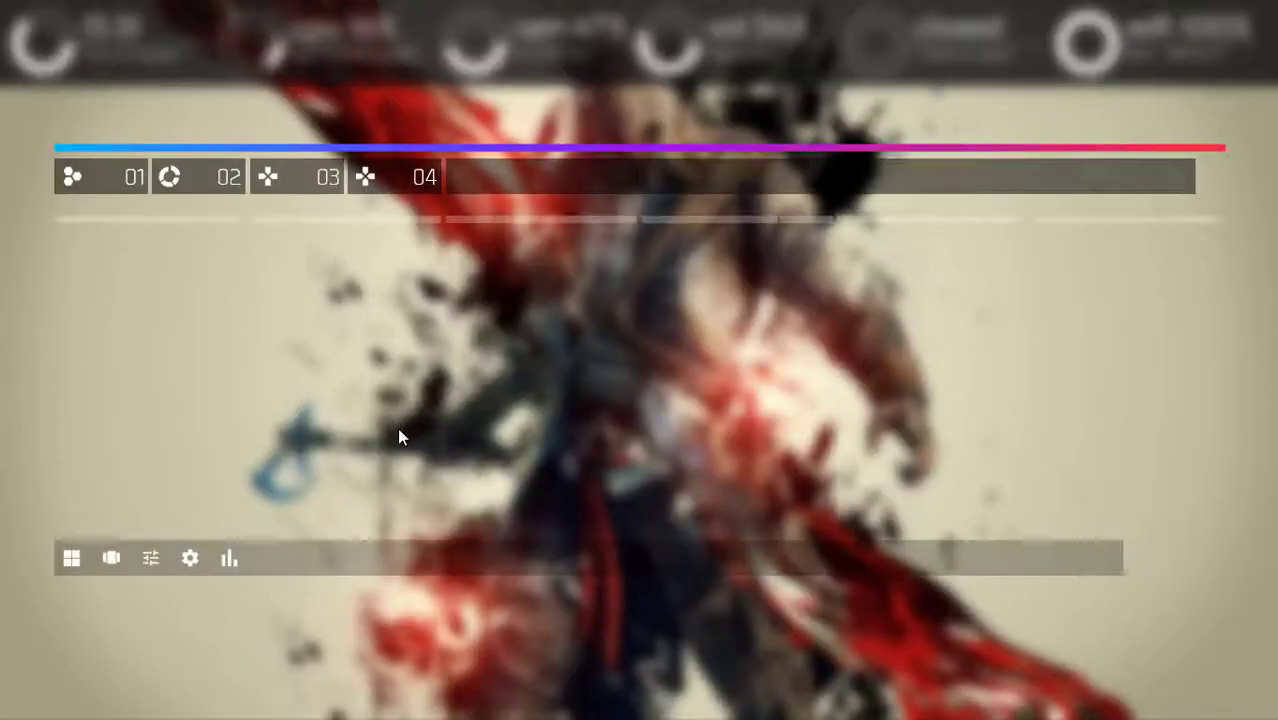
{"action": "left_click", "coordinate": [455, 8]}
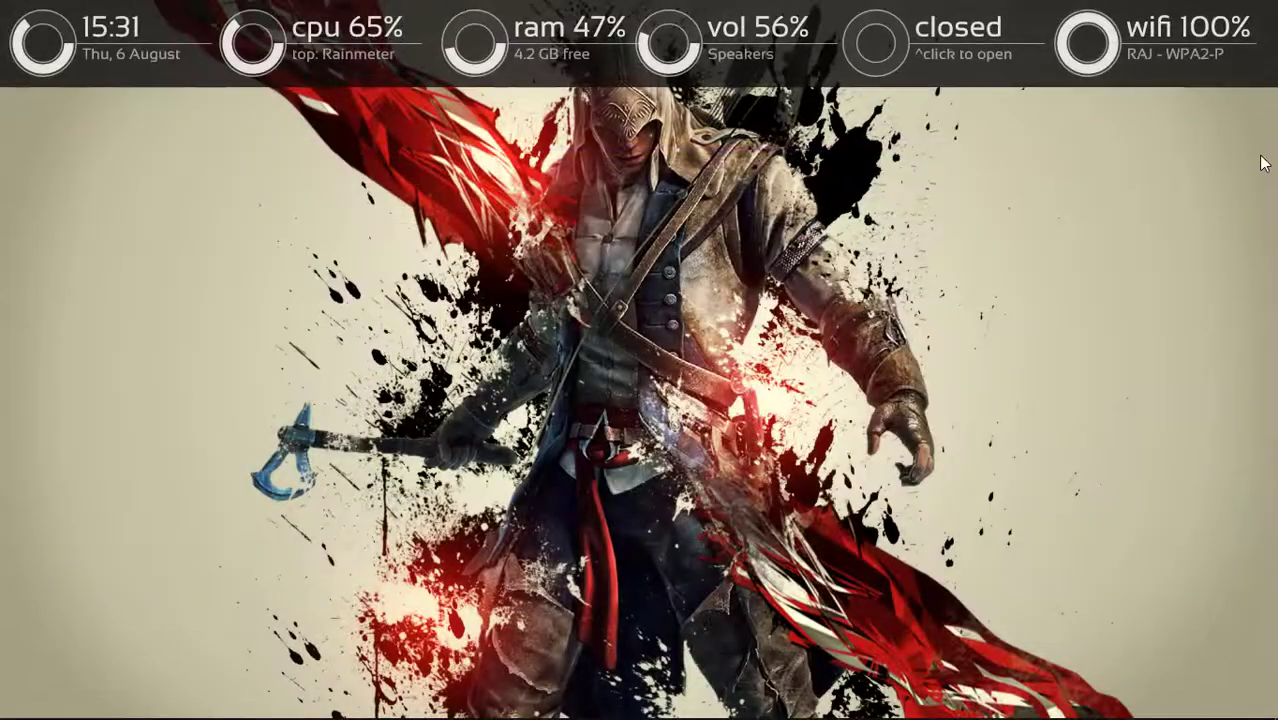